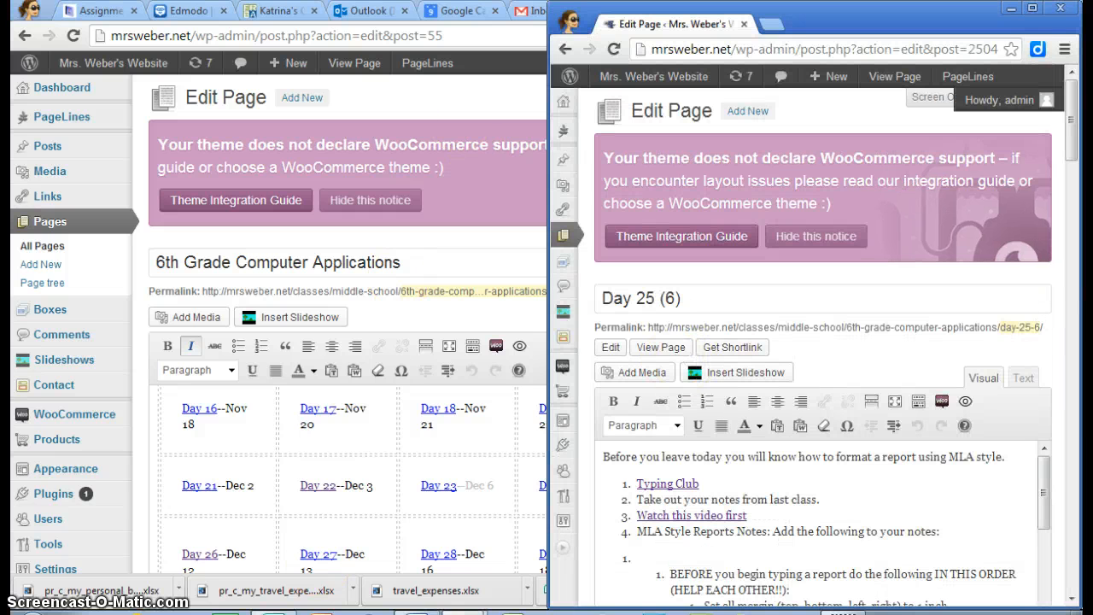
Switch to the blank Word document and bring the page's MLA margin instructions into view beside it
key(alt+Tab)
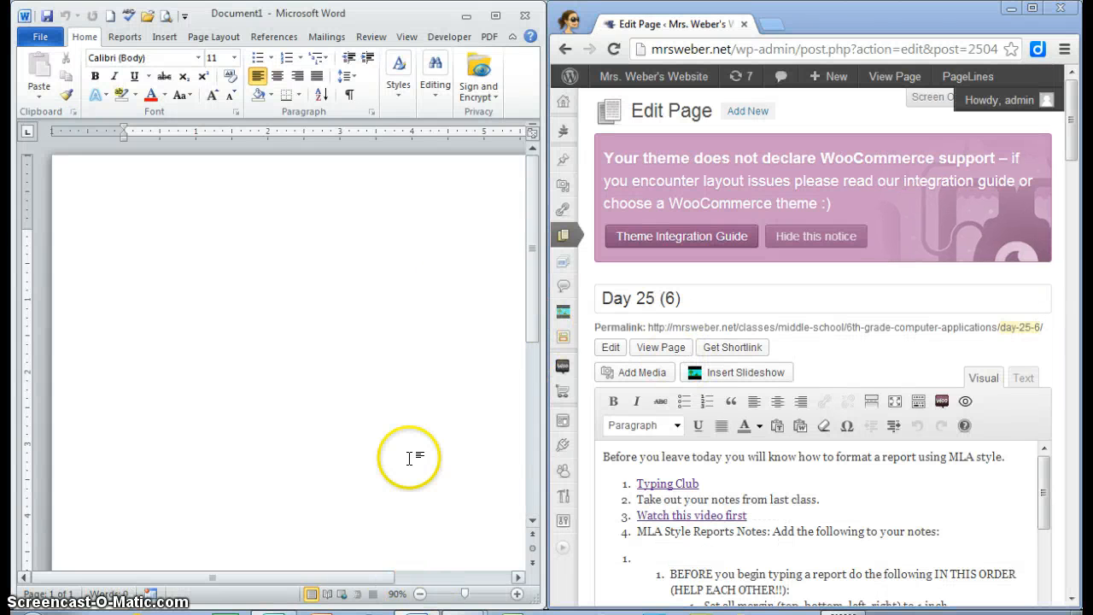
click(364, 308)
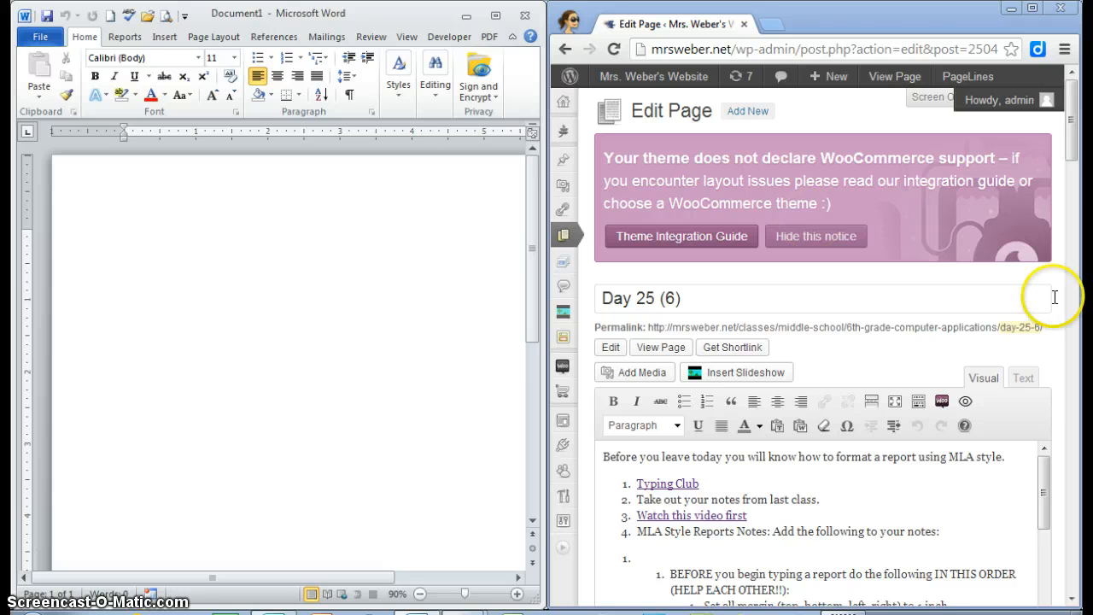
drag(1075, 141, 1083, 198)
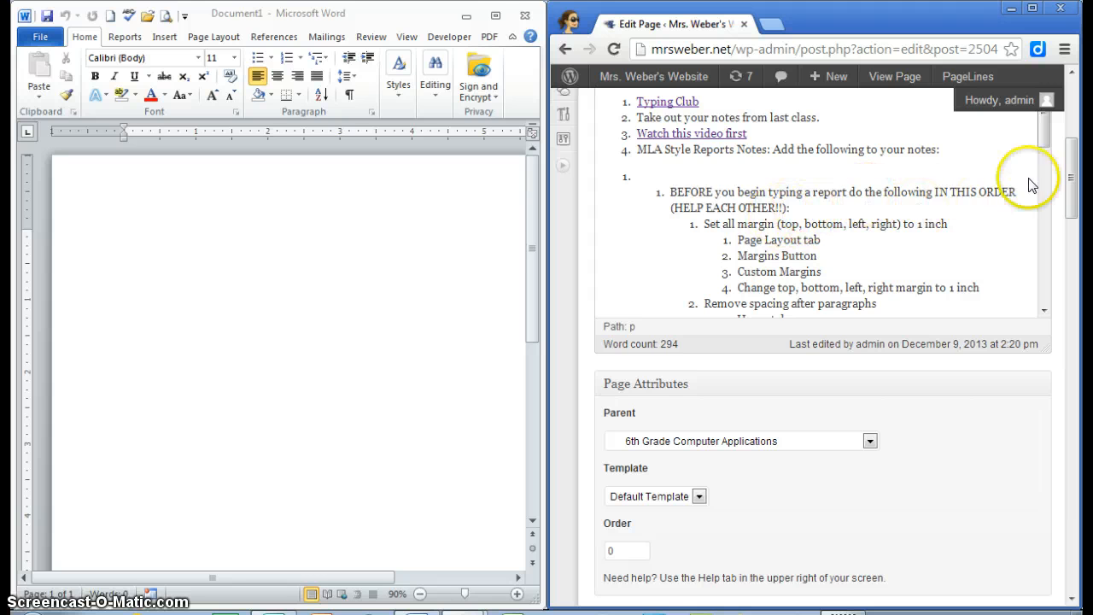
drag(1045, 143, 1045, 151)
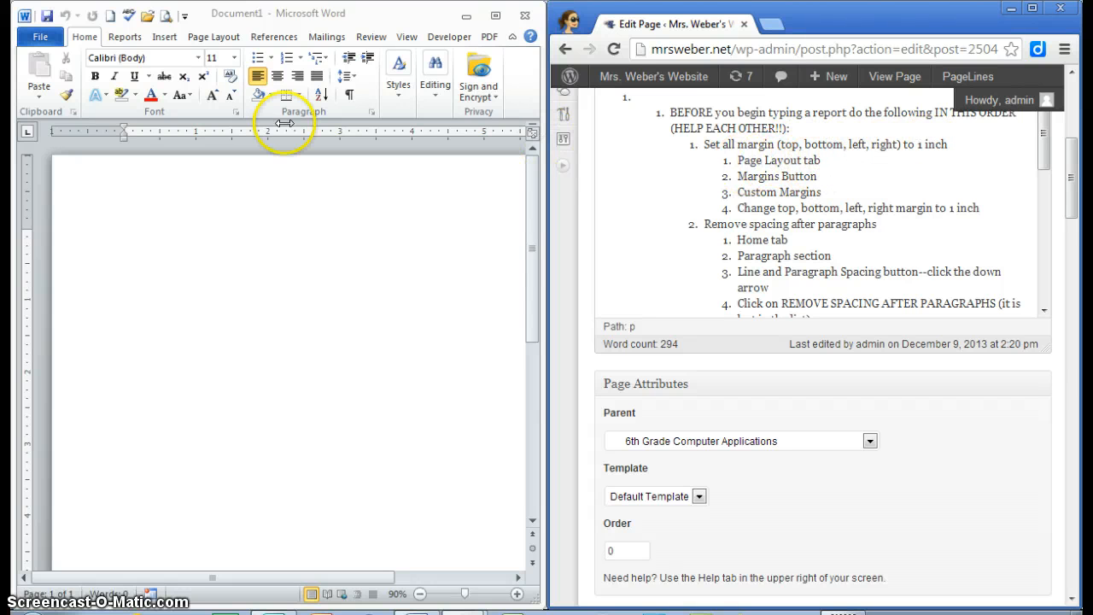
Apply custom margins of 1" at the top, bottom, left and right of the whole document
click(208, 41)
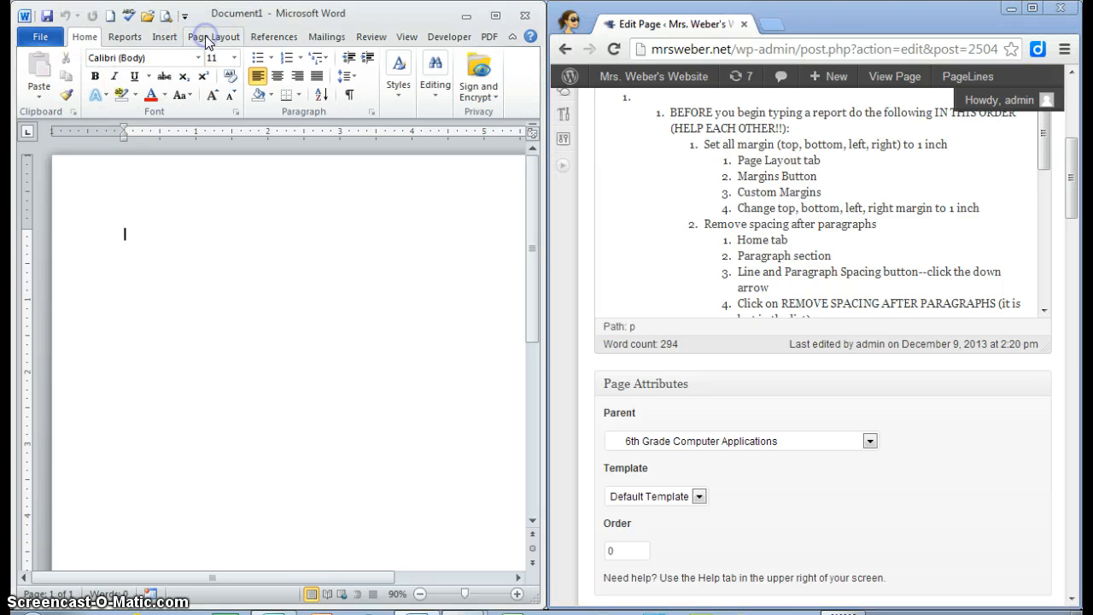
click(207, 39)
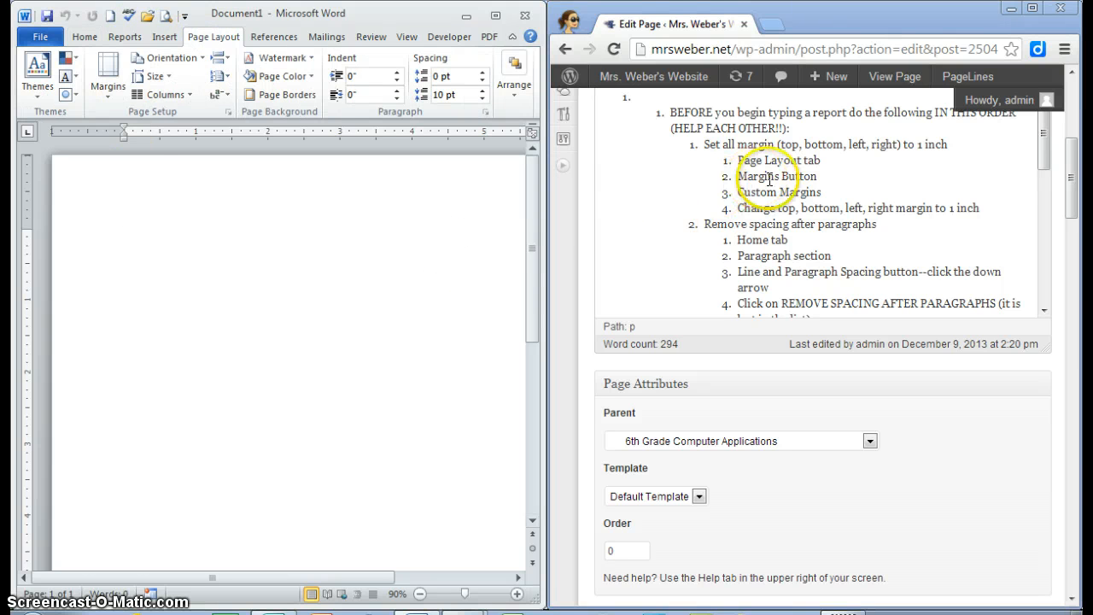
click(114, 95)
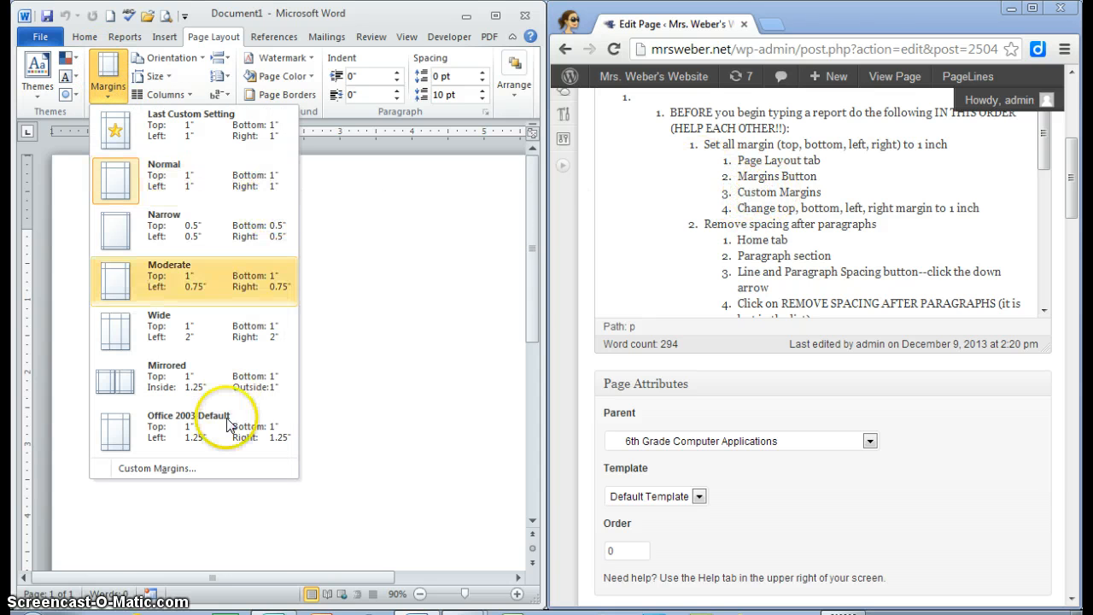
click(164, 467)
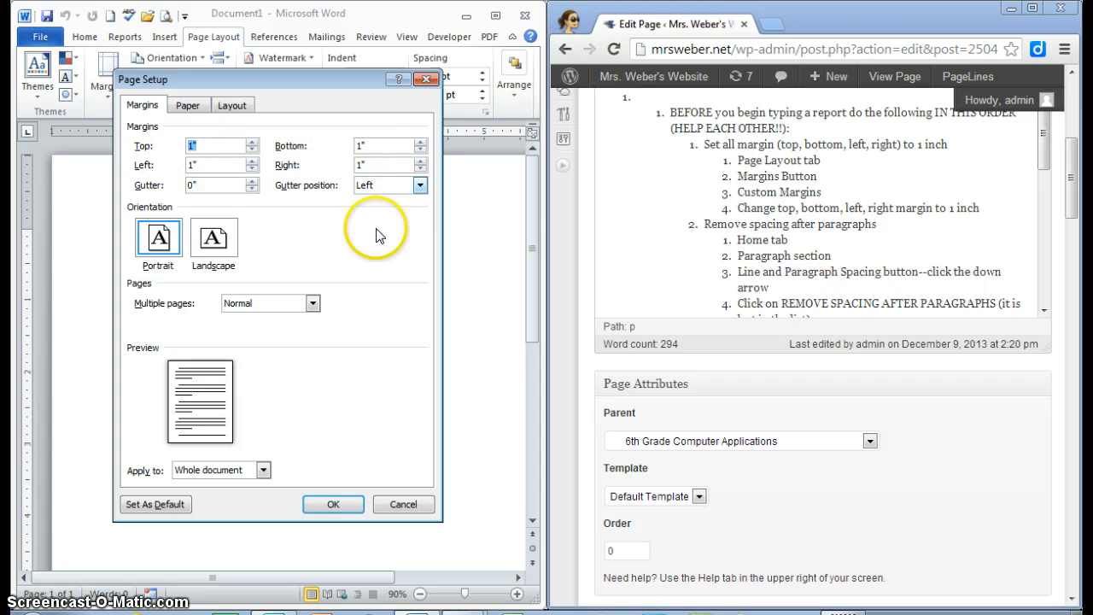
click(339, 502)
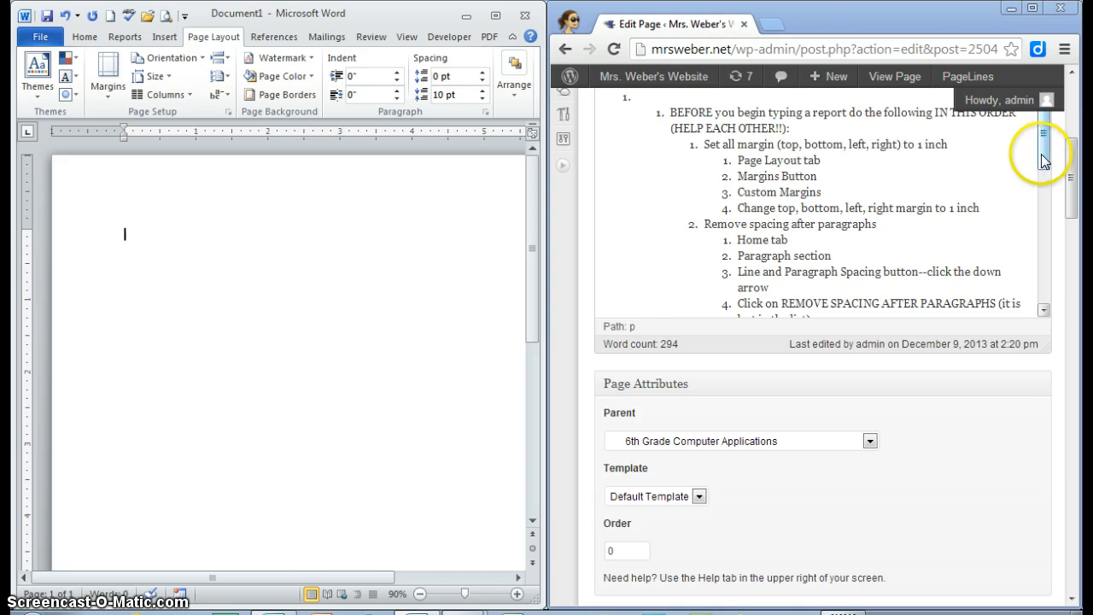
Remove the space after paragraphs in the blank document, following the second item of the MLA notes
drag(1041, 153, 1041, 156)
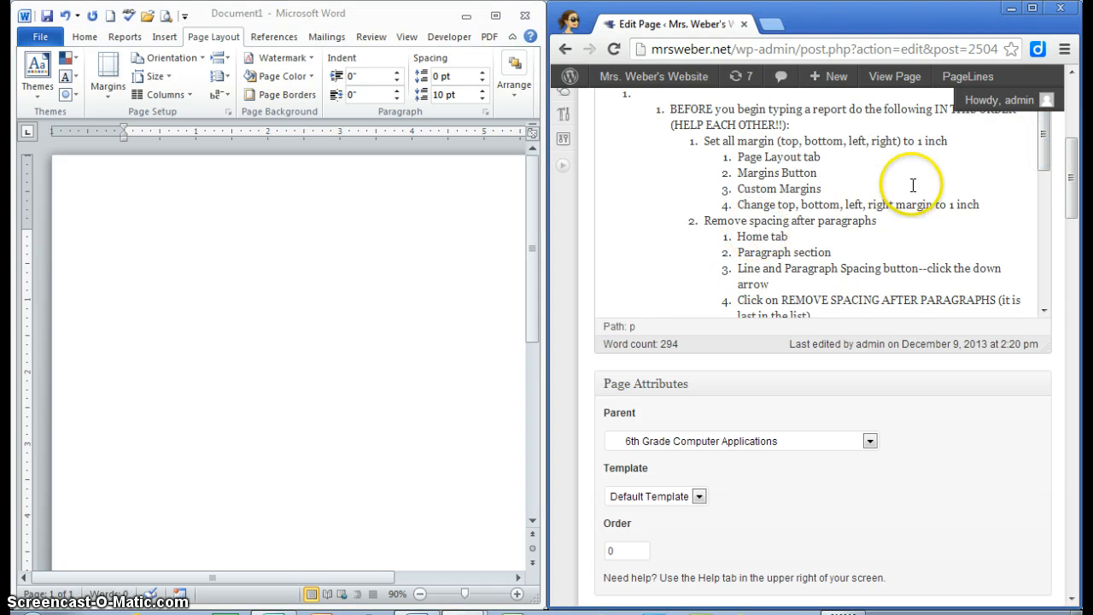
drag(1042, 149, 1045, 167)
click(784, 205)
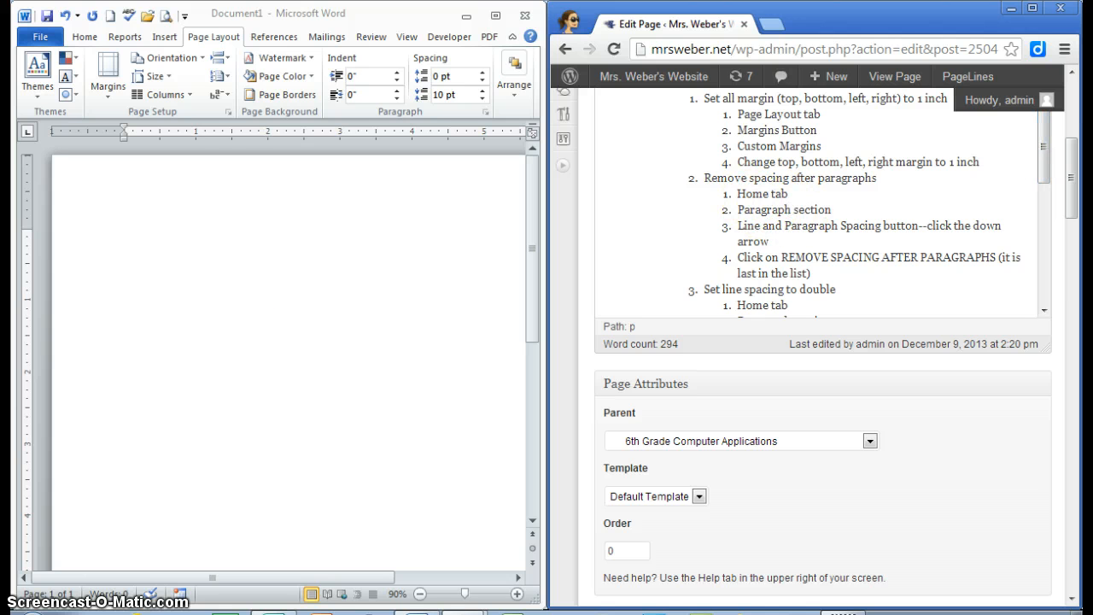
click(83, 39)
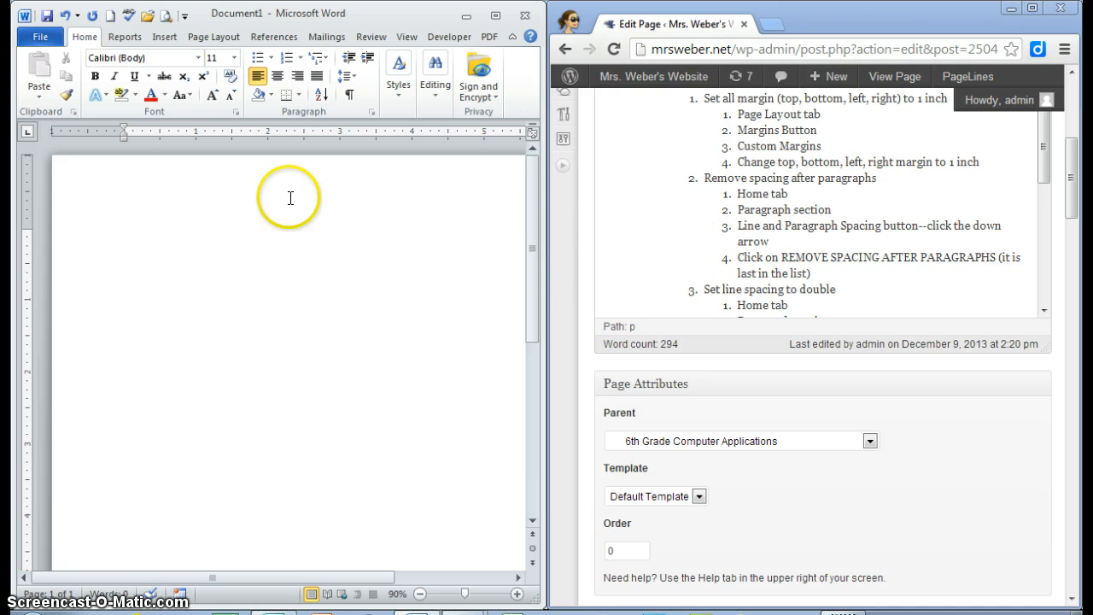
click(345, 74)
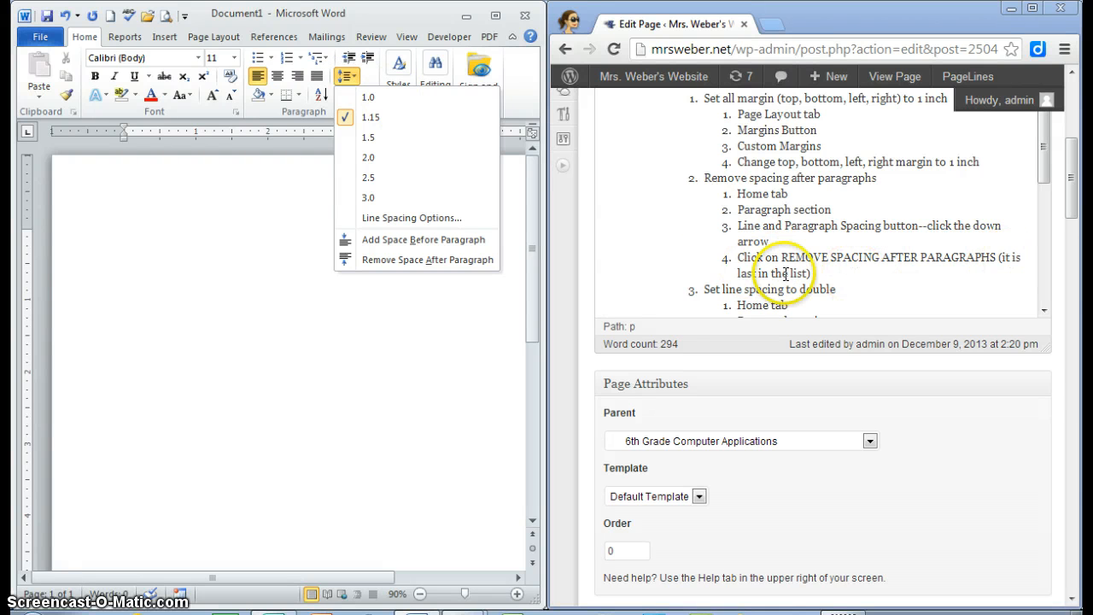
click(387, 261)
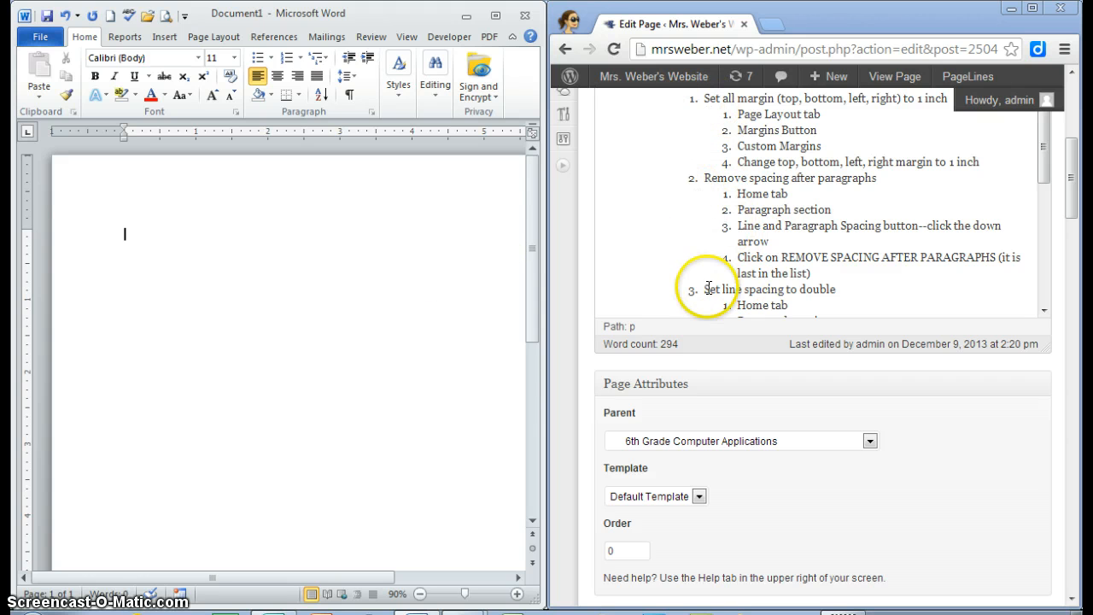
Set the document's line spacing to 2.0, following the third item of the MLA notes
drag(1044, 162, 1054, 213)
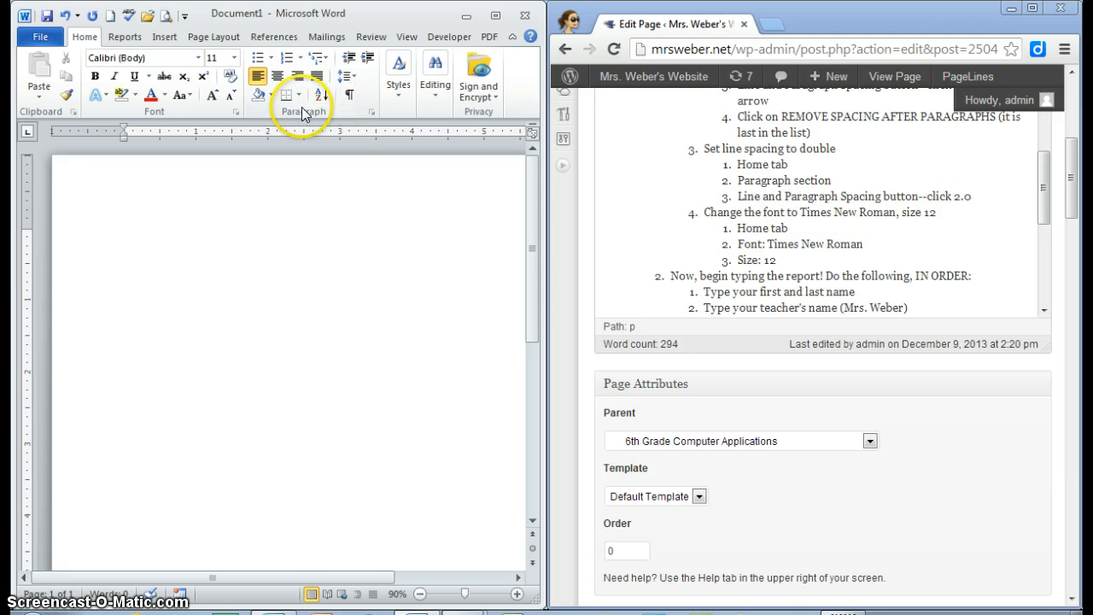
click(353, 73)
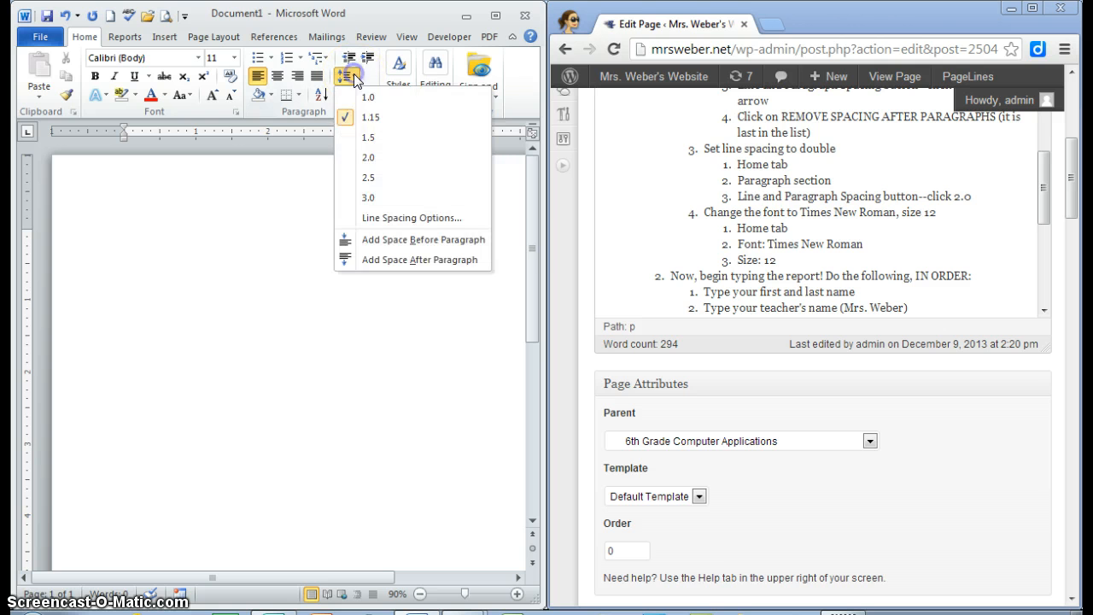
click(372, 157)
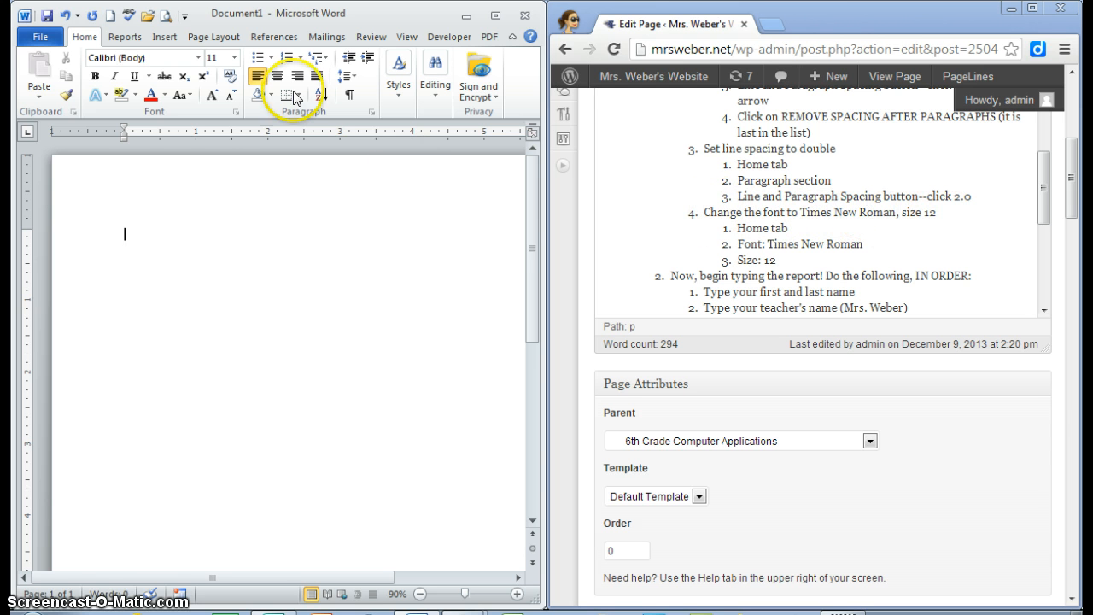
Change the document's font to Times New Roman and the font size to 12
click(85, 41)
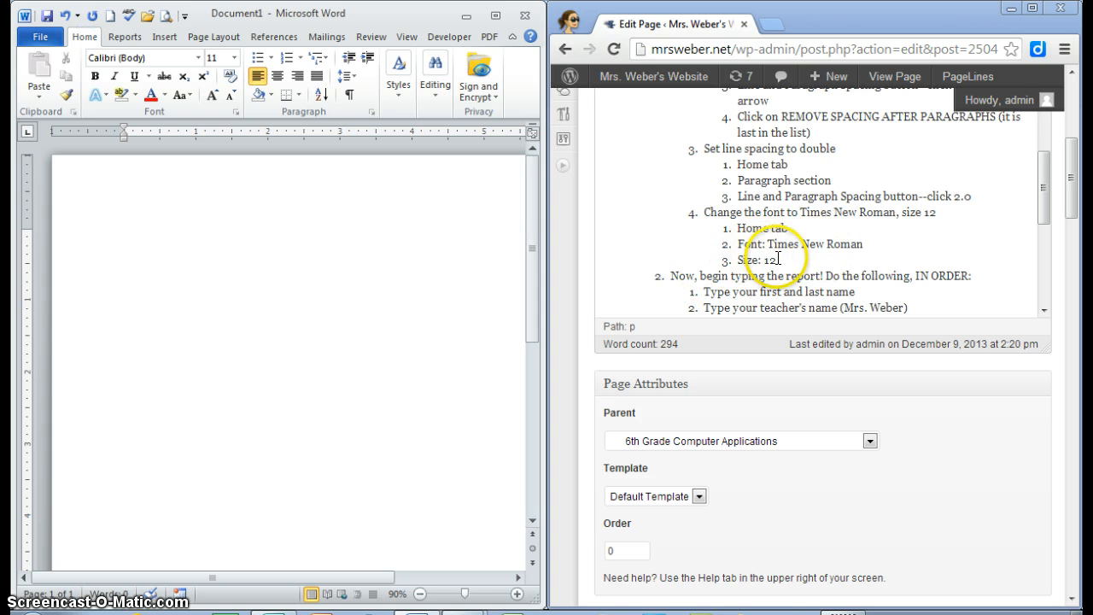
click(201, 59)
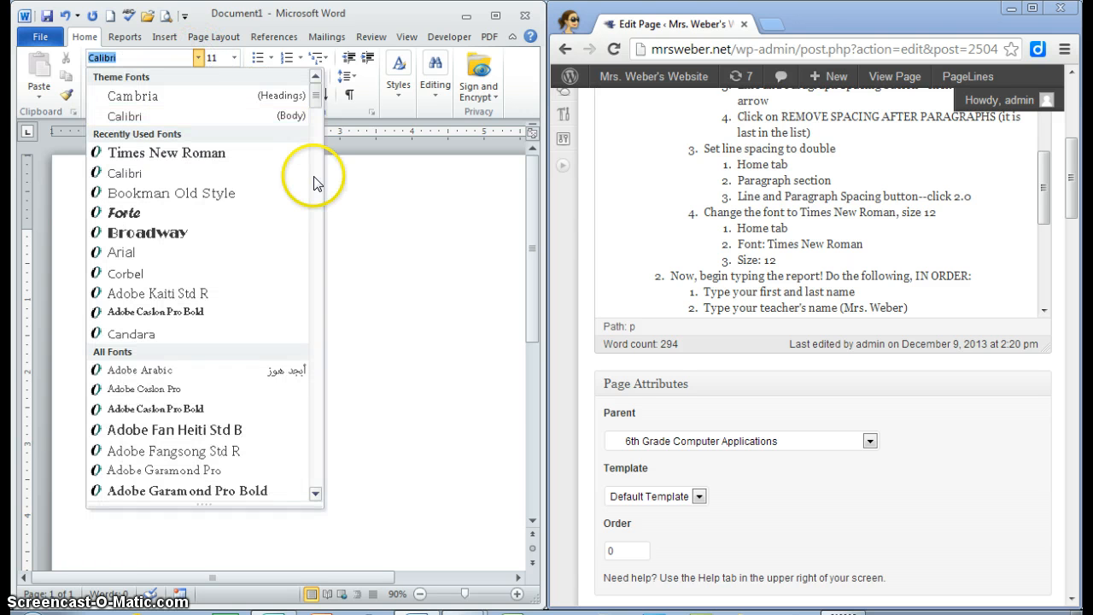
click(316, 100)
drag(317, 99, 314, 455)
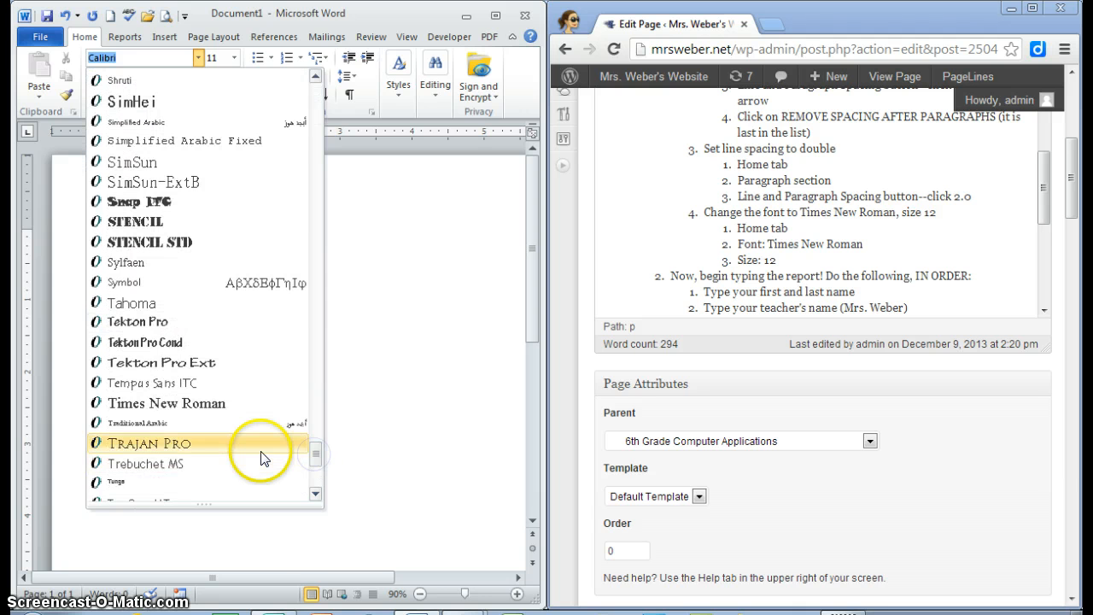
click(315, 493)
click(315, 493)
click(315, 494)
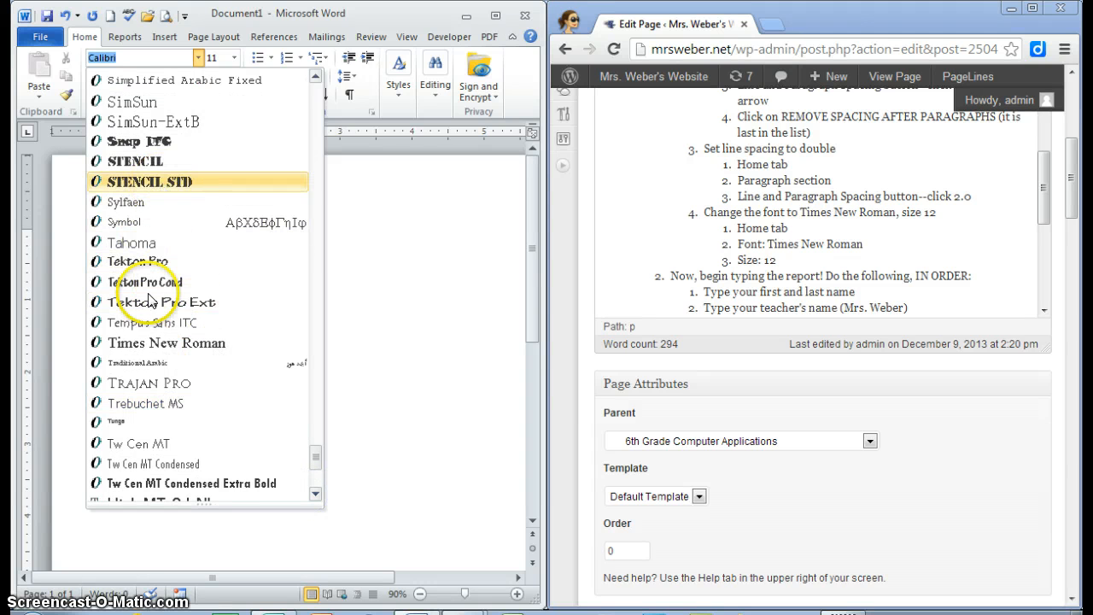
click(157, 342)
click(235, 57)
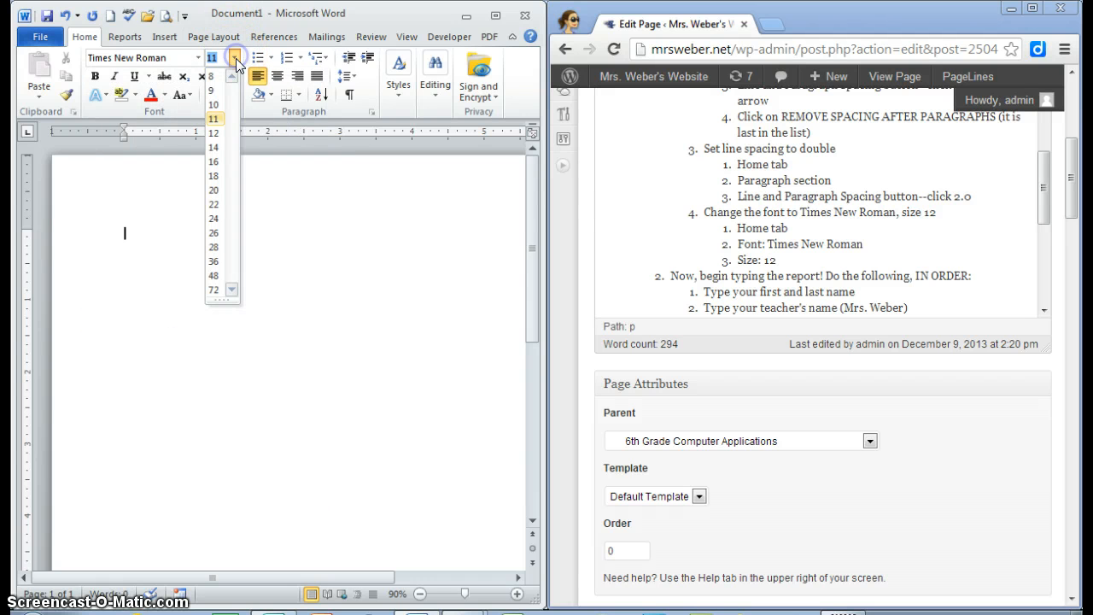
click(213, 133)
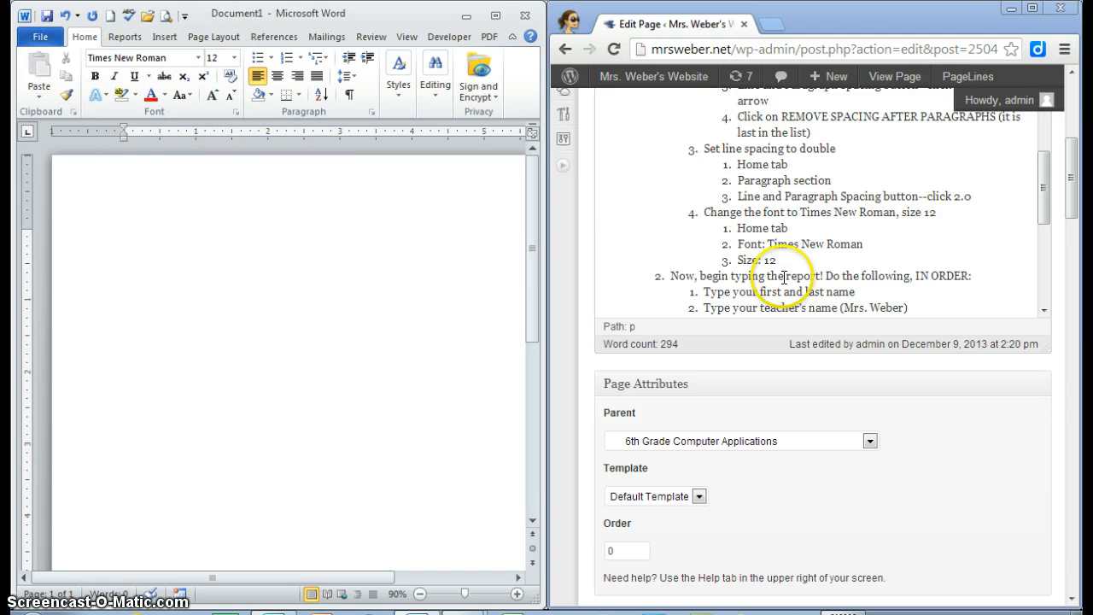
Enter the student's name, the teacher's name and the class "Computer Applications" on separate lines, correcting the spelling of "Applications"
drag(1044, 188, 1047, 229)
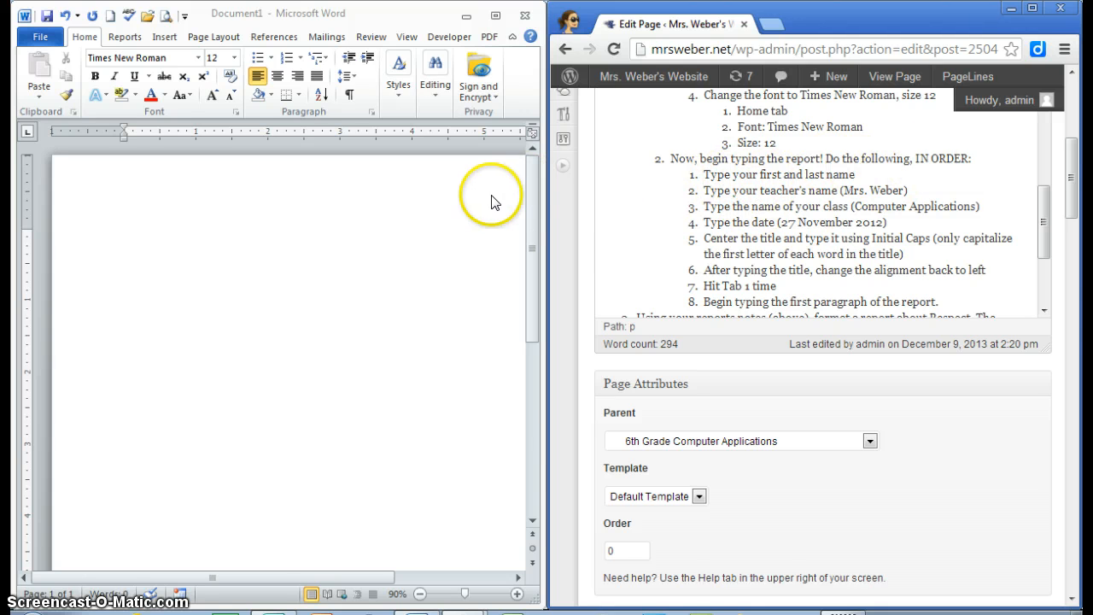
click(131, 237)
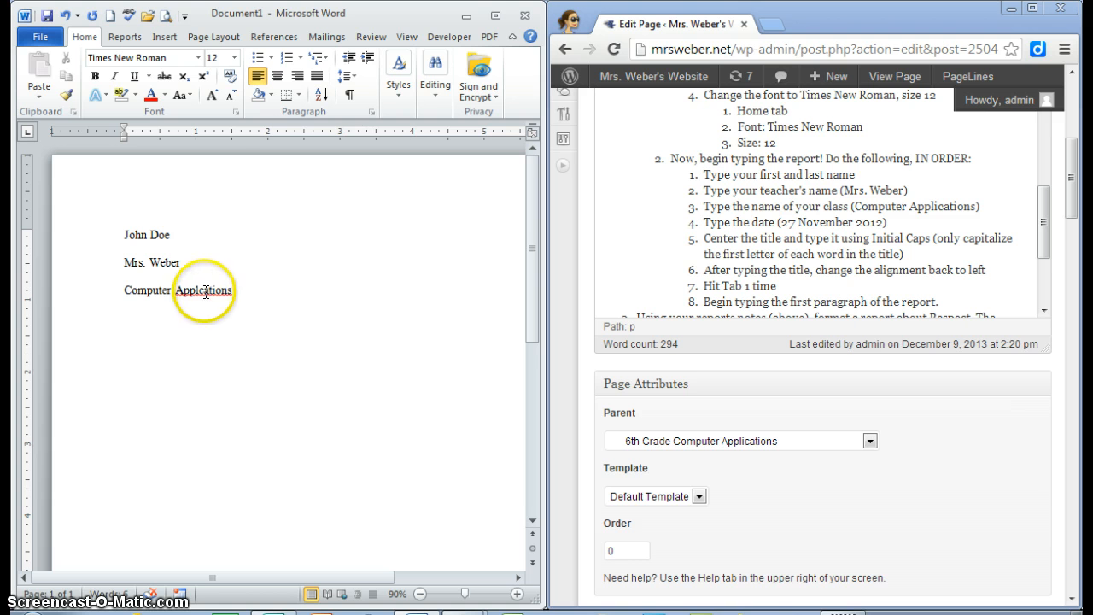
right_click(204, 290)
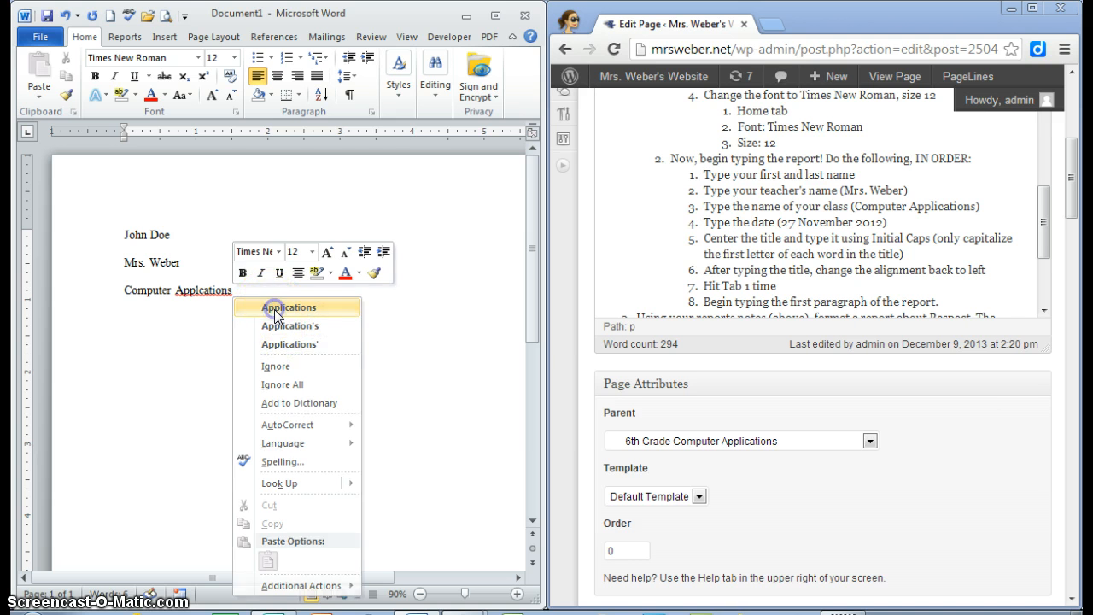
click(274, 309)
Add the date "9 December 2013" on its own line below the class name and start a new line
click(273, 289)
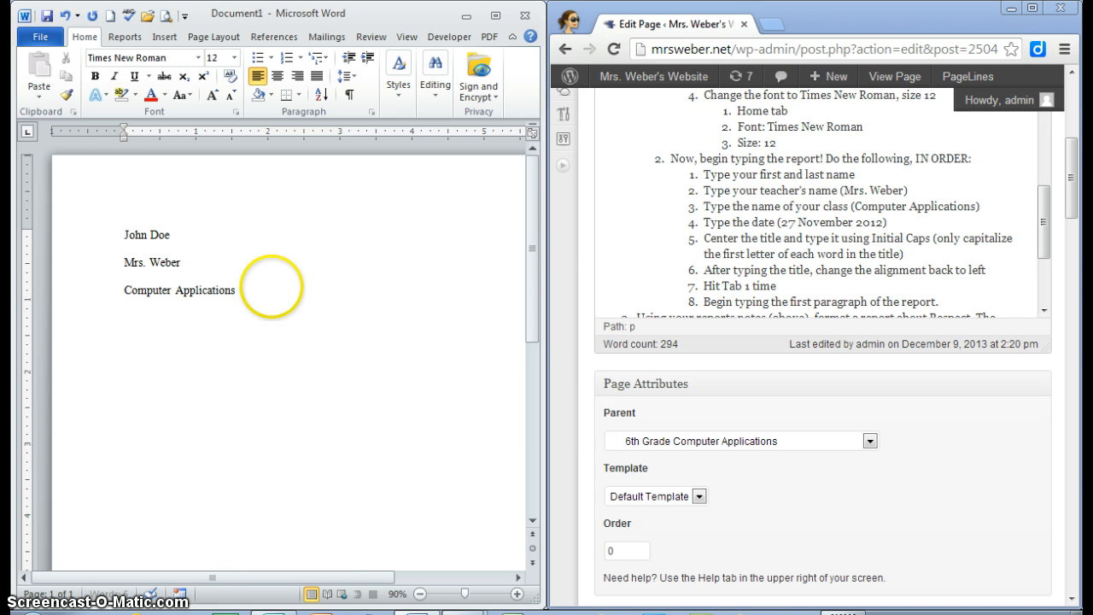
key(Return)
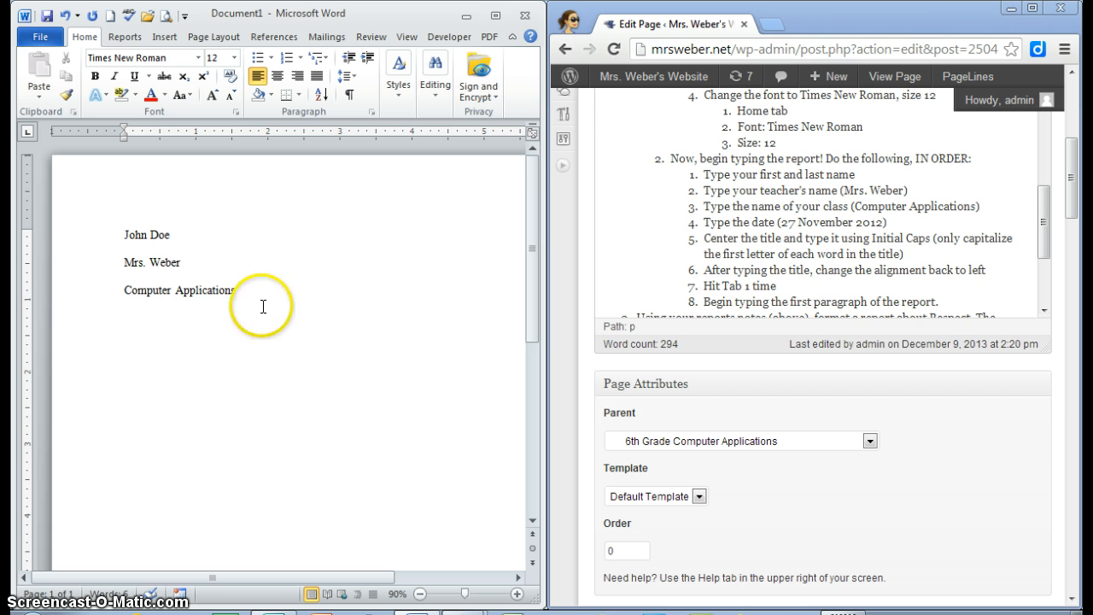
key(BackSpace)
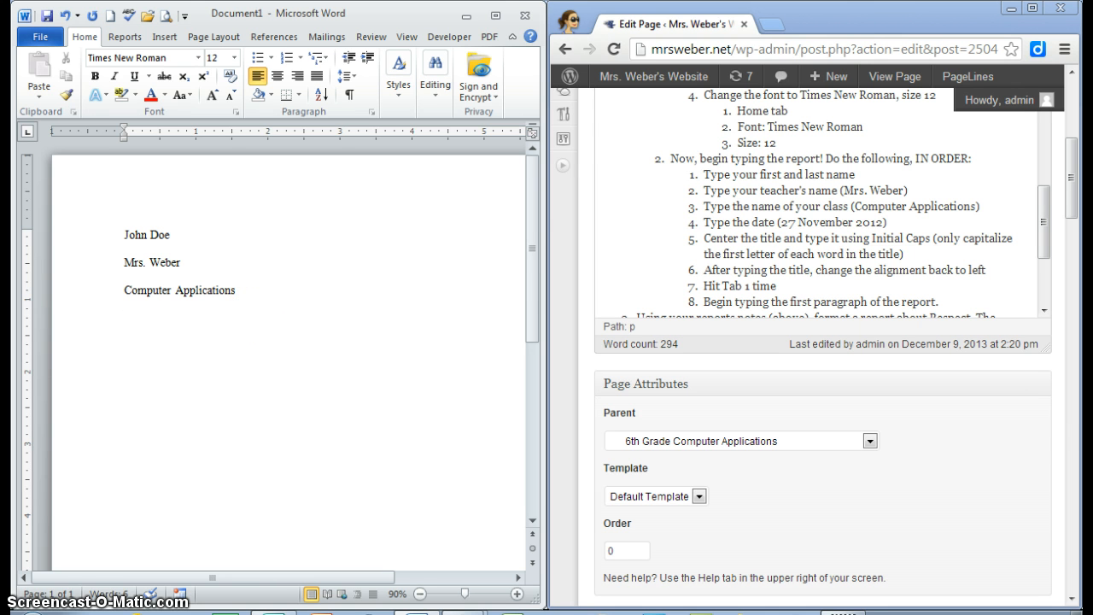
text(9 December 2013)
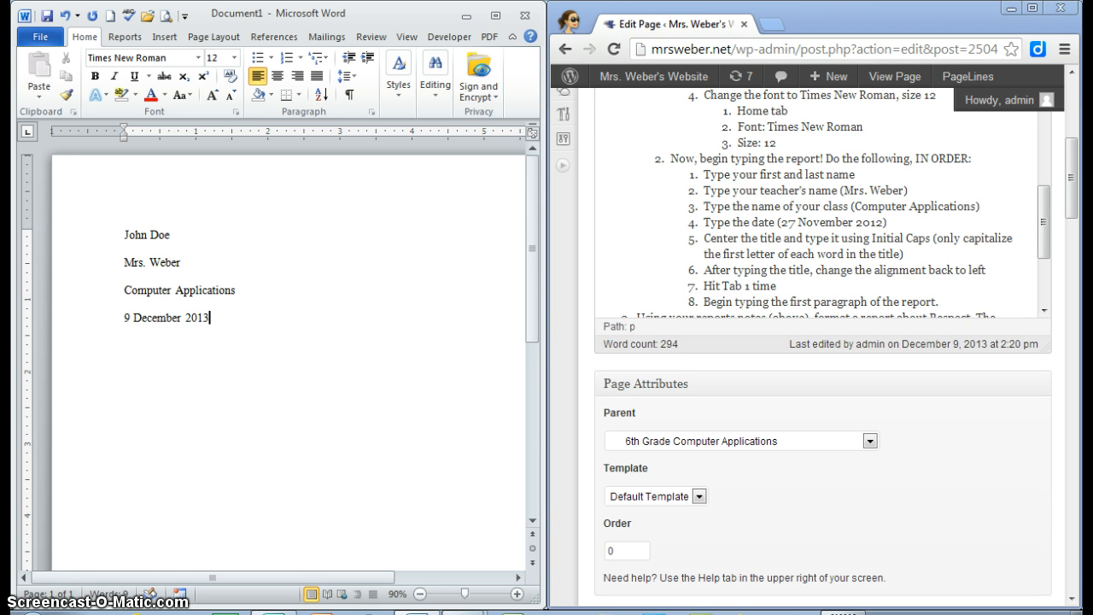
key(Return)
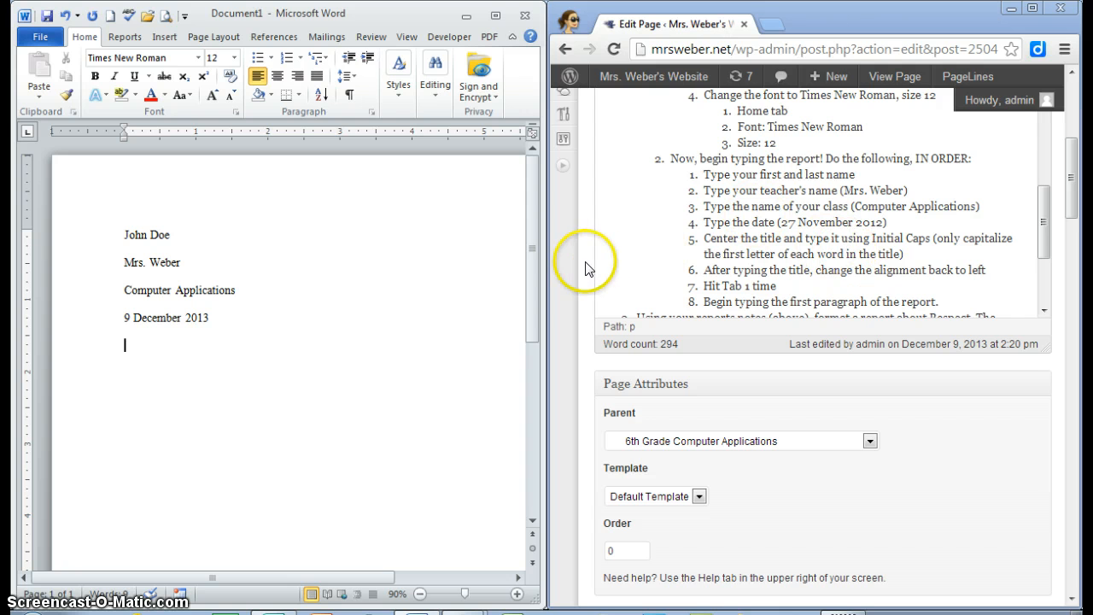
Centre the line below the date and enter the report title "My Classes" in initial caps
click(126, 344)
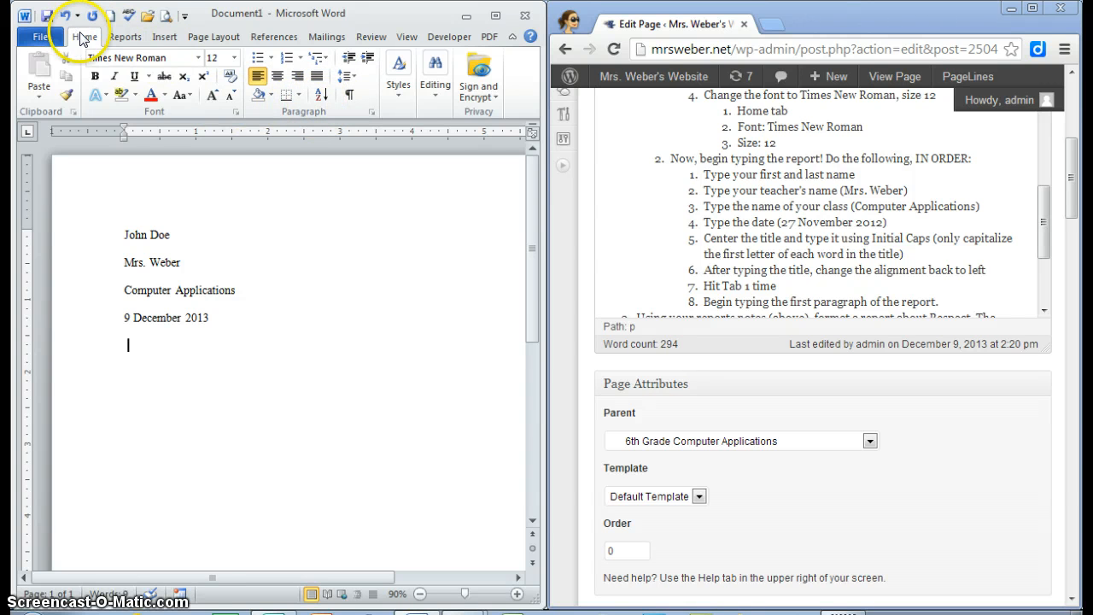
click(277, 79)
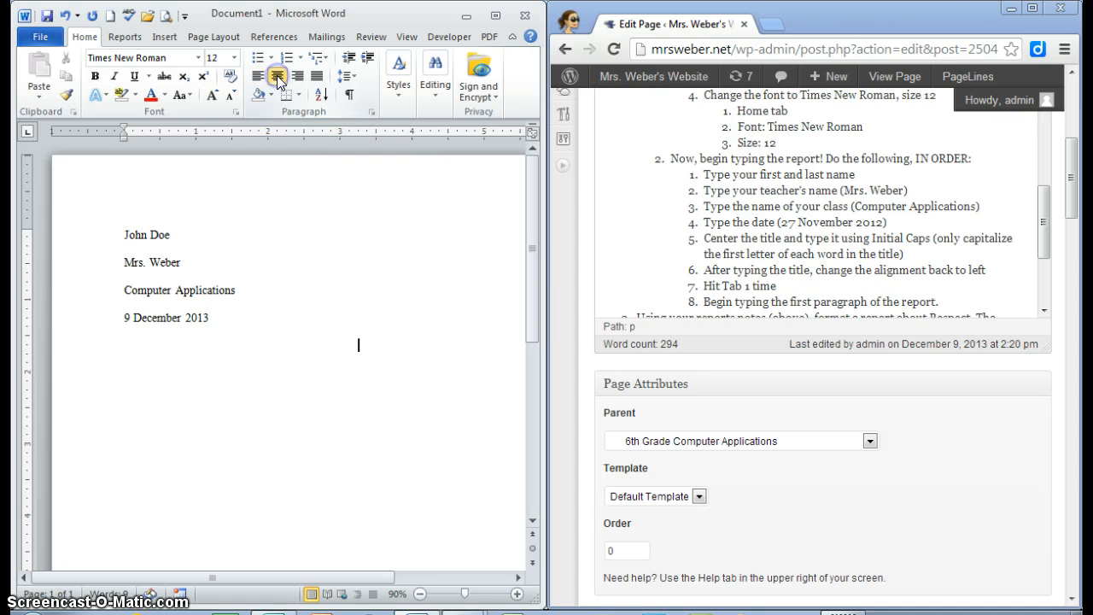
click(395, 572)
text(My)
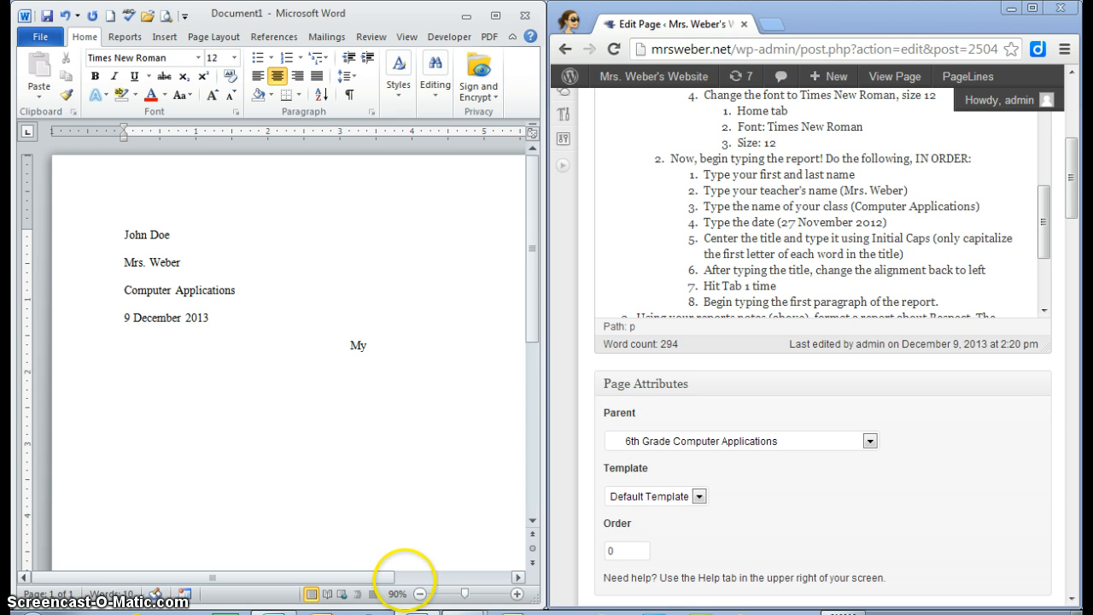
text( Classes)
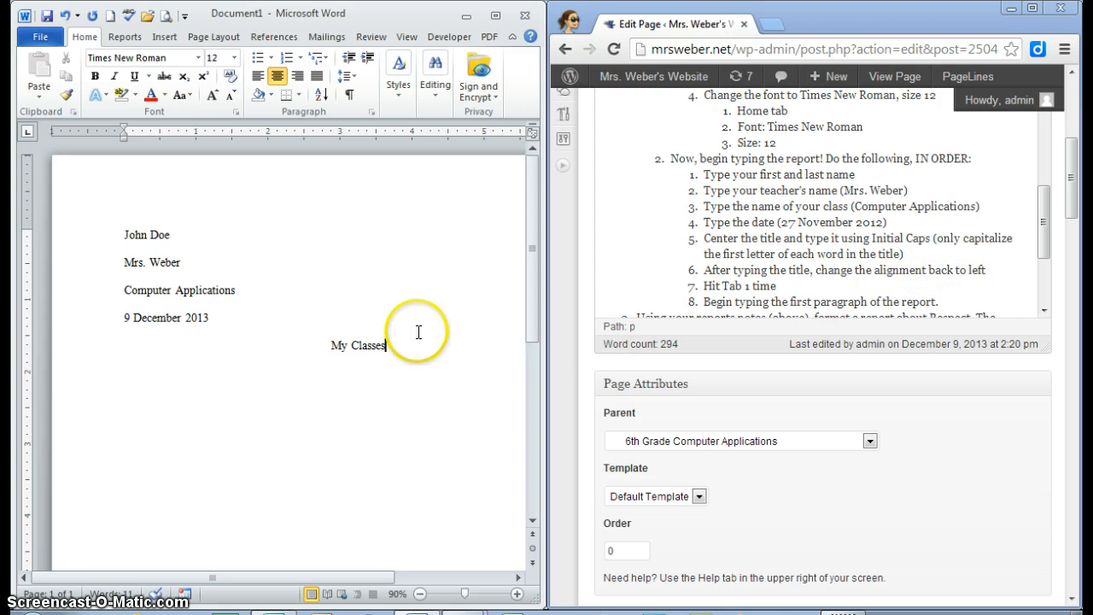
Start a new line below the title, align it left and indent it one tab for the first paragraph
key(Return)
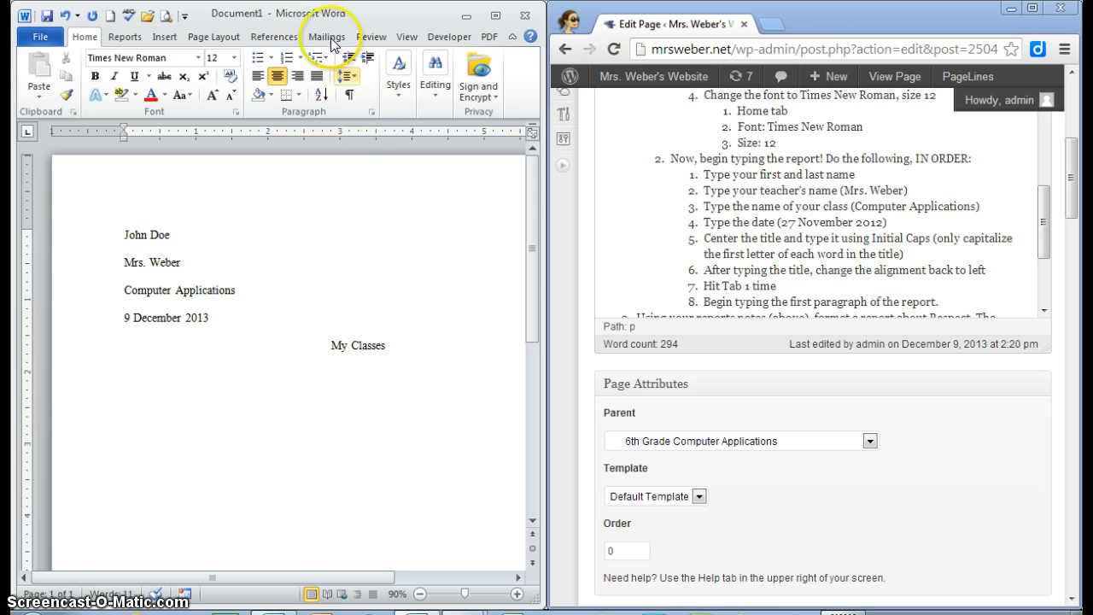
click(258, 79)
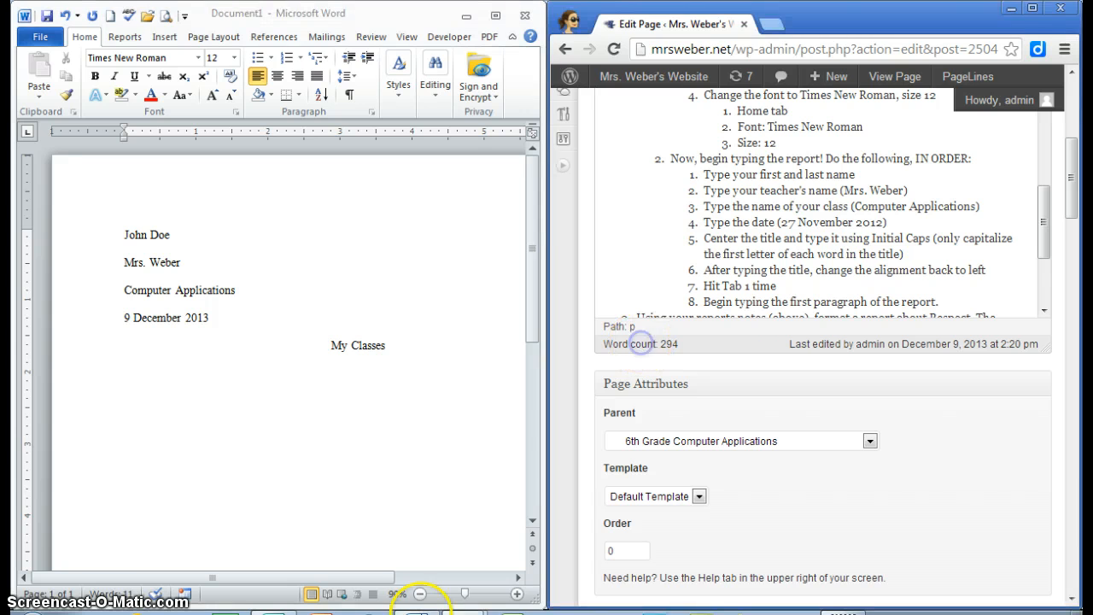
scroll(823, 342, up, 10)
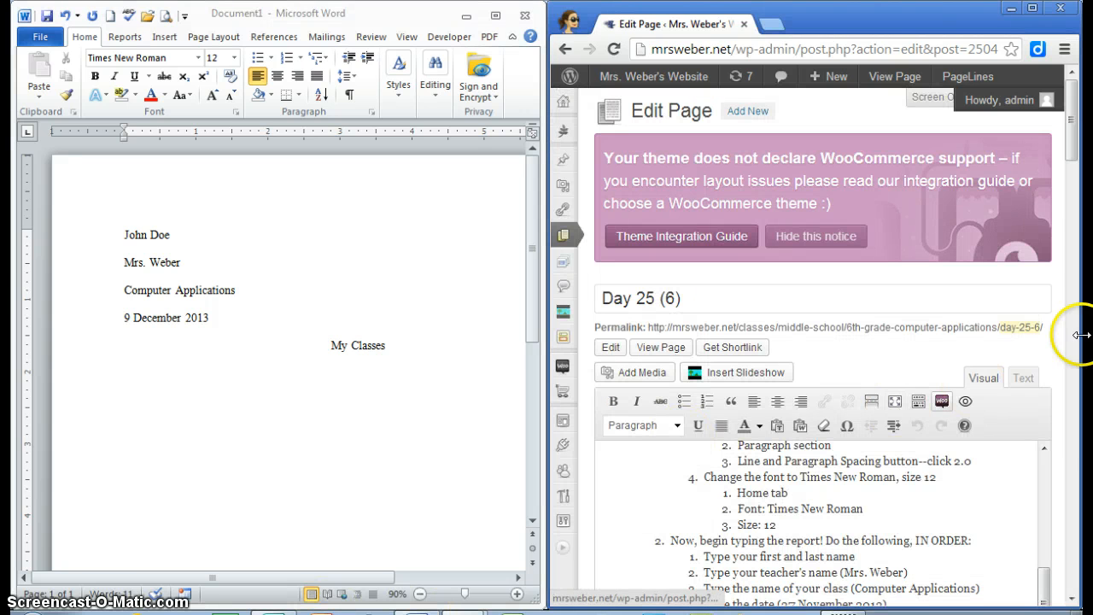
drag(1076, 152, 1076, 203)
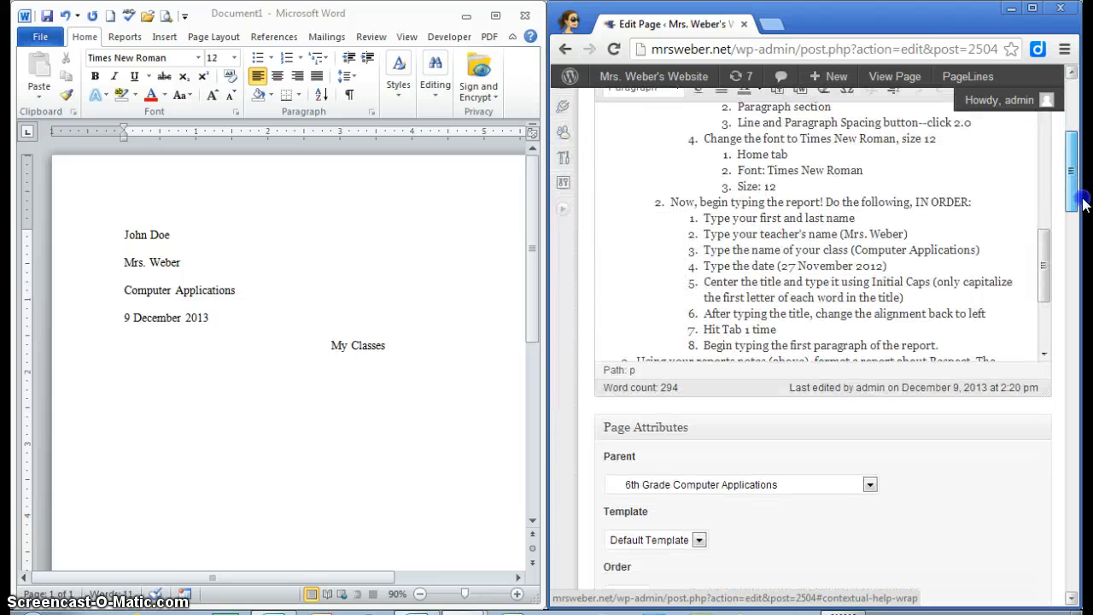
drag(1043, 249, 1052, 273)
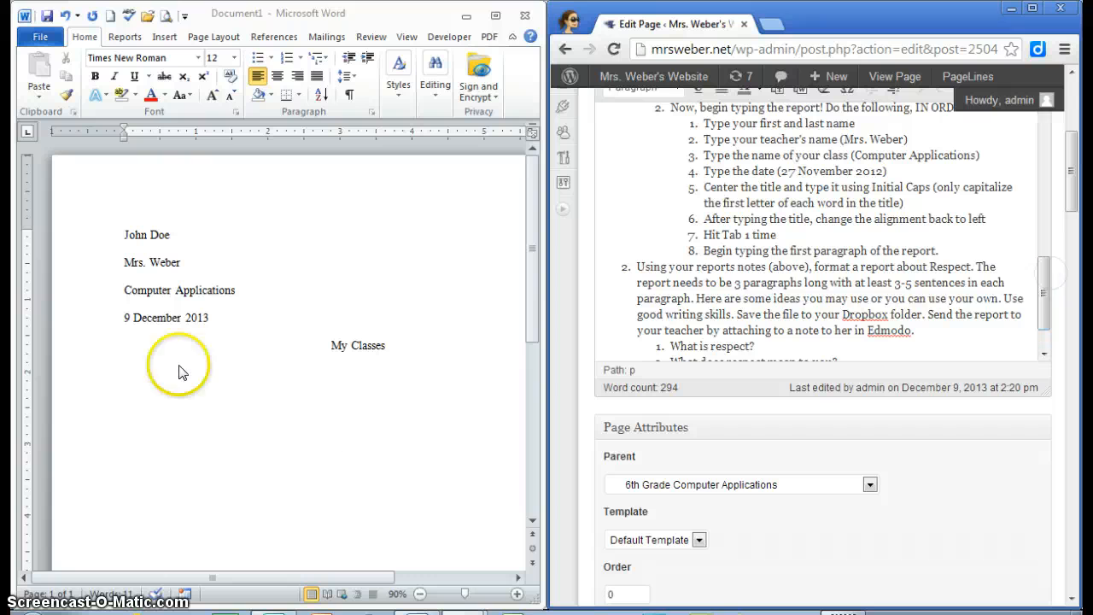
click(153, 368)
key(Tab)
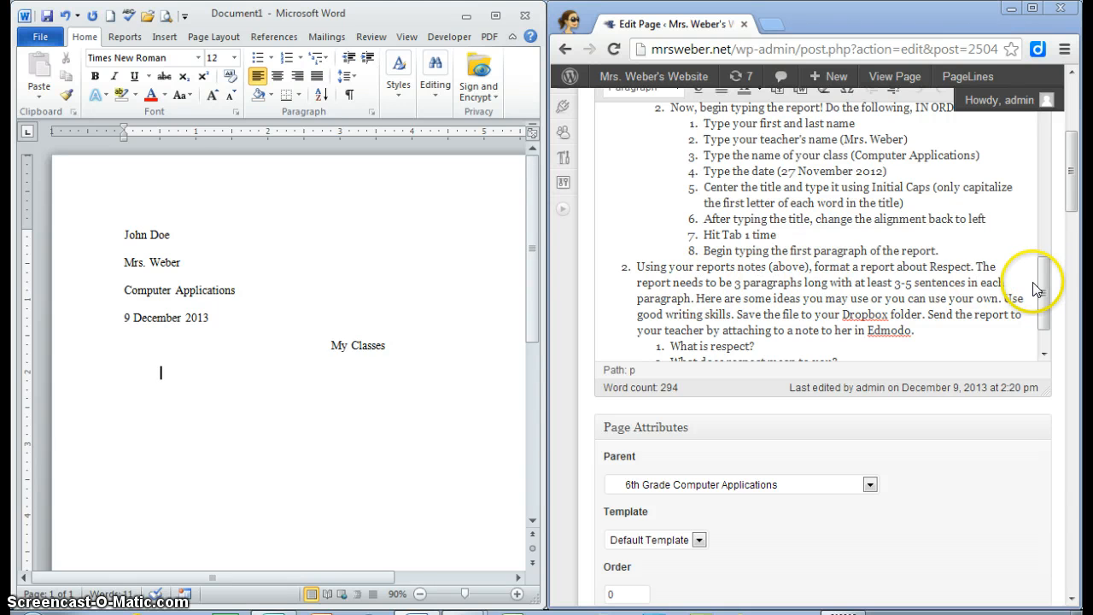
Open the paragraph with "Respect means that you should treat others the way you would like to be treated." and begin a sentence with "You should"
scroll(1036, 289, down, 2)
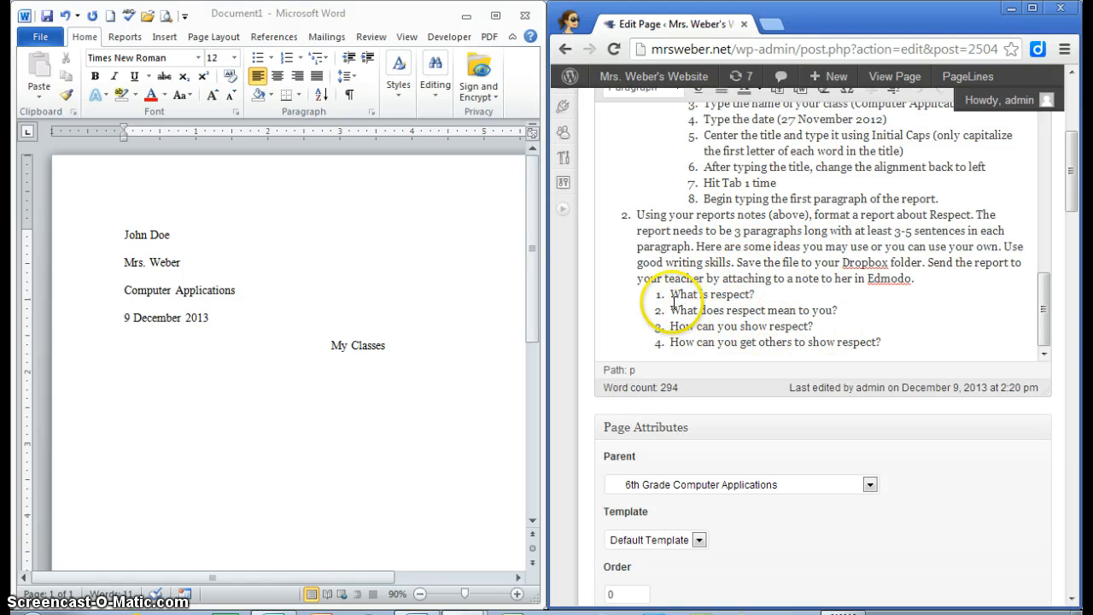
drag(670, 294, 755, 294)
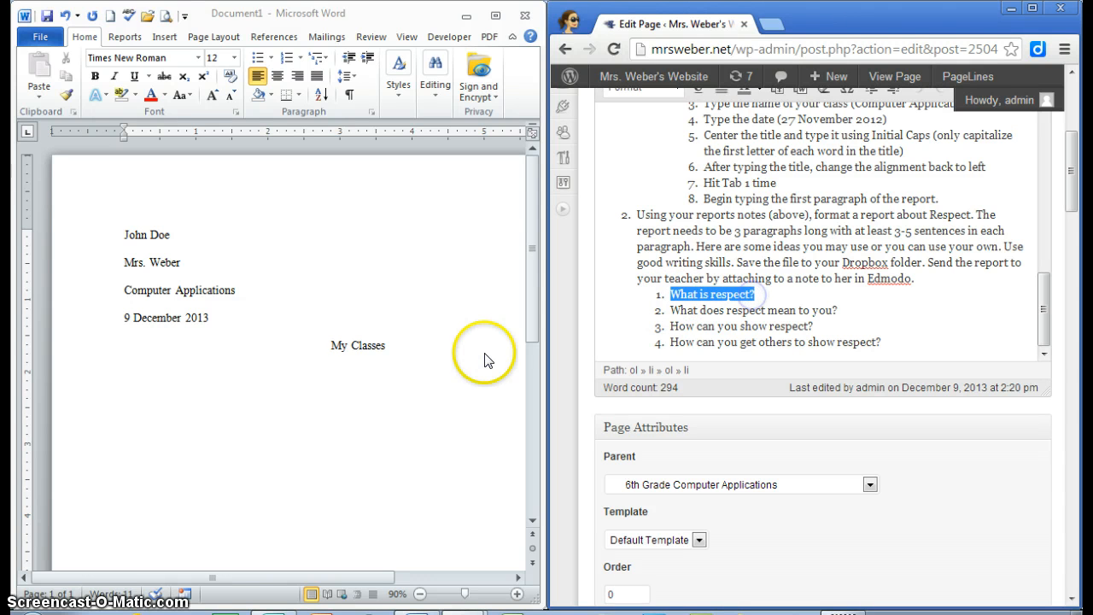
click(224, 380)
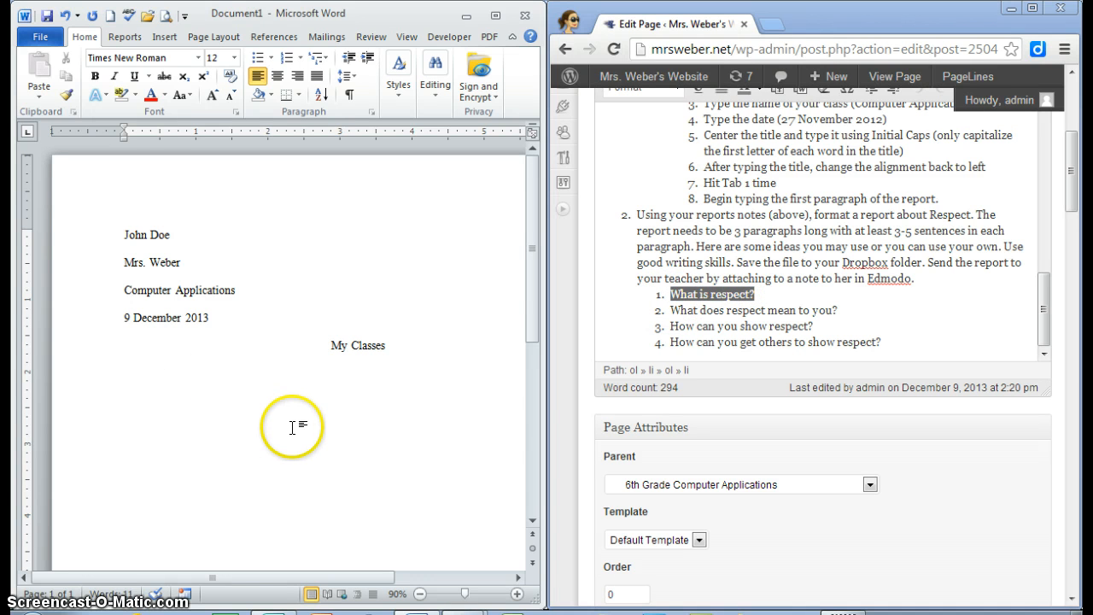
text(Rep)
key(BackSpace)
text(spect means that)
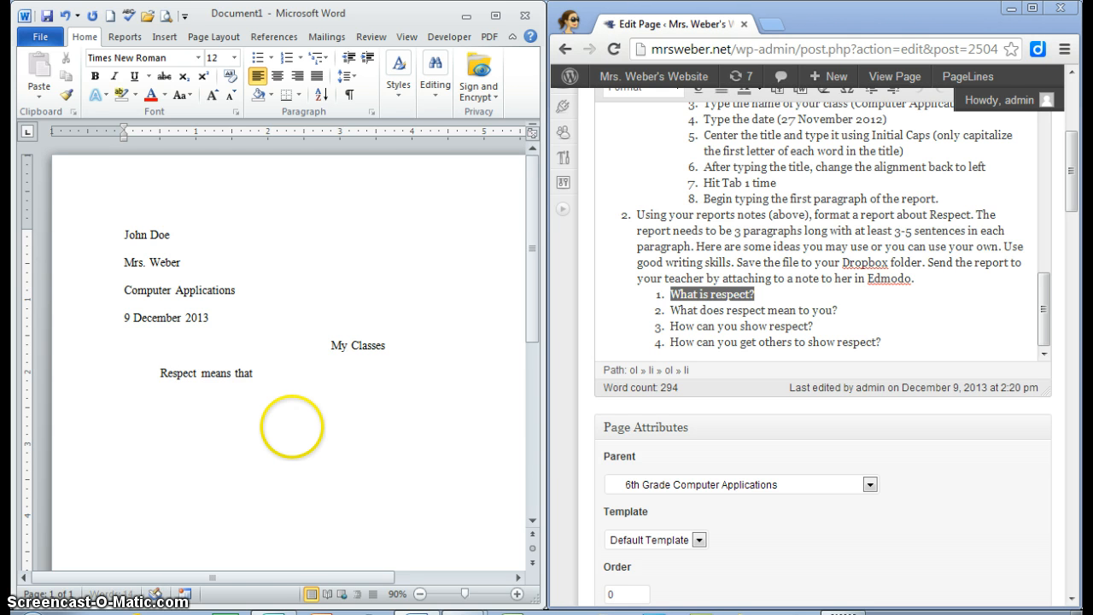
text( you should teat)
key(BackSpace)
key(BackSpace)
key(BackSpace)
text(r)
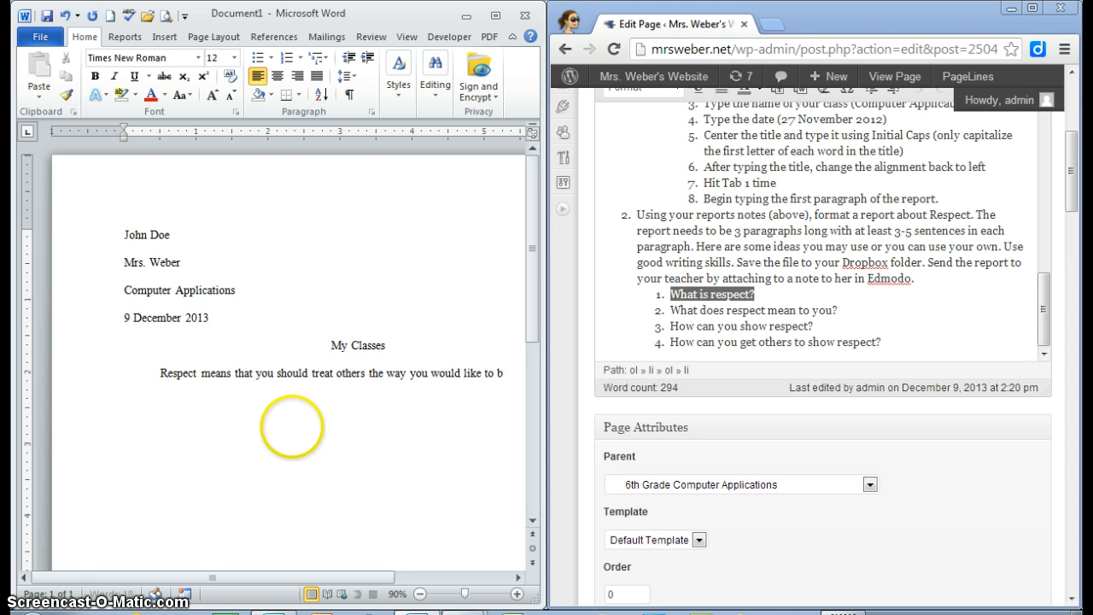
text(e treat)
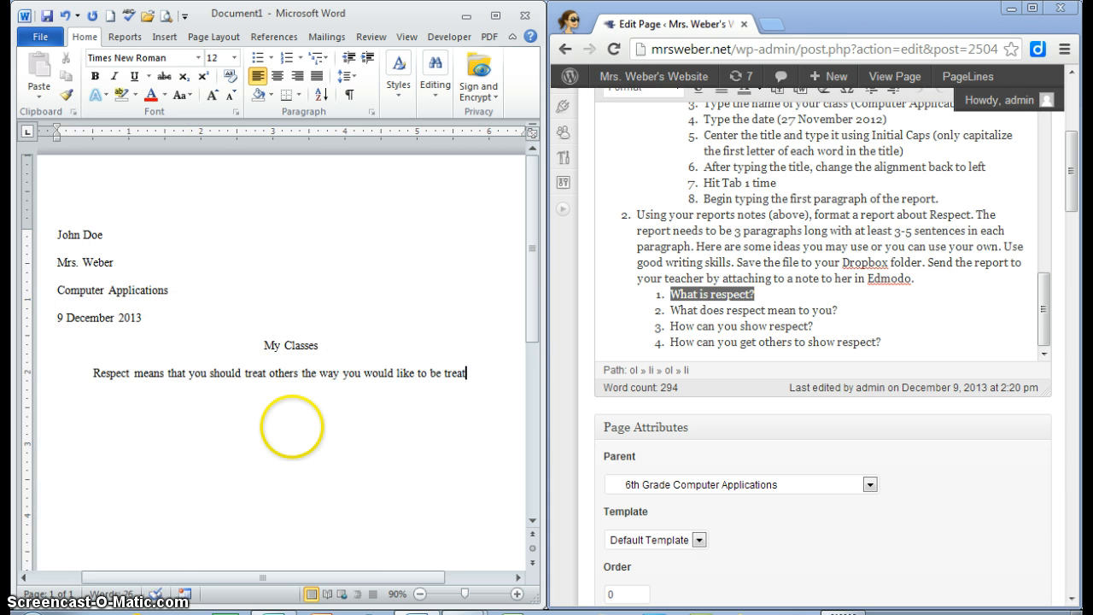
text(ed. You should )
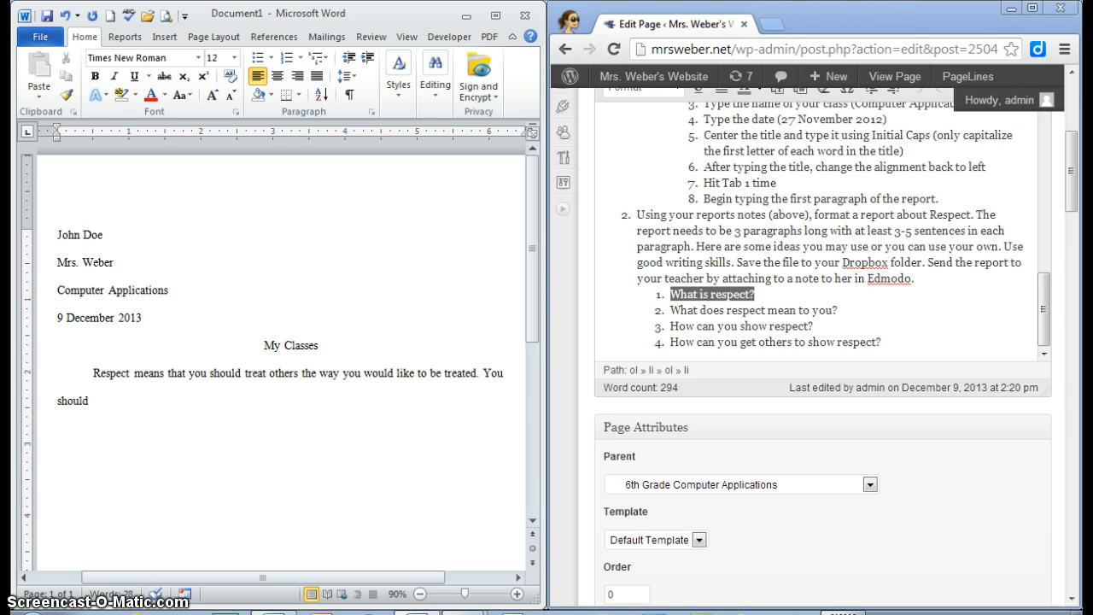
Continue the second sentence with "always be a good listener and make eye contact when someone is talking to you"
text(alywa)
key(BackSpace)
key(BackSpace)
text(be a good listent)
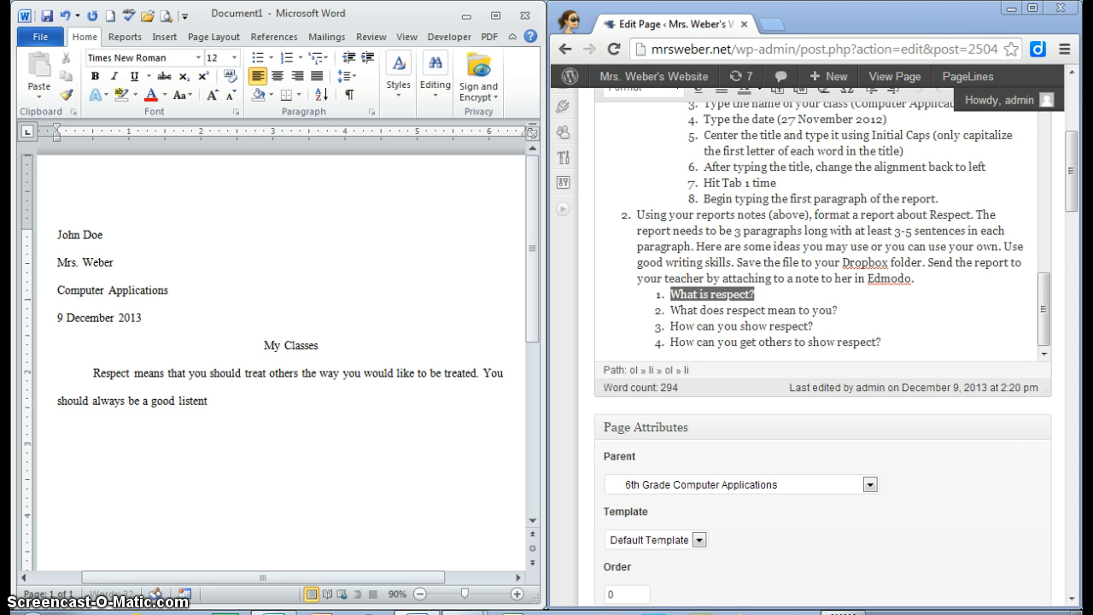
key(BackSpace)
text(er and make eye contact when)
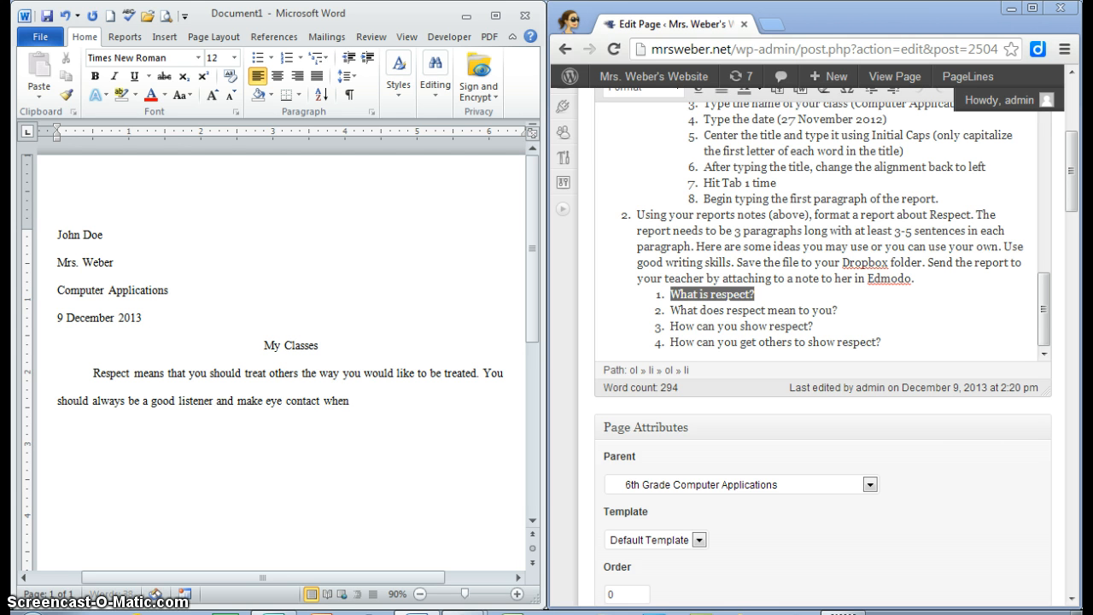
text( someone is talking to)
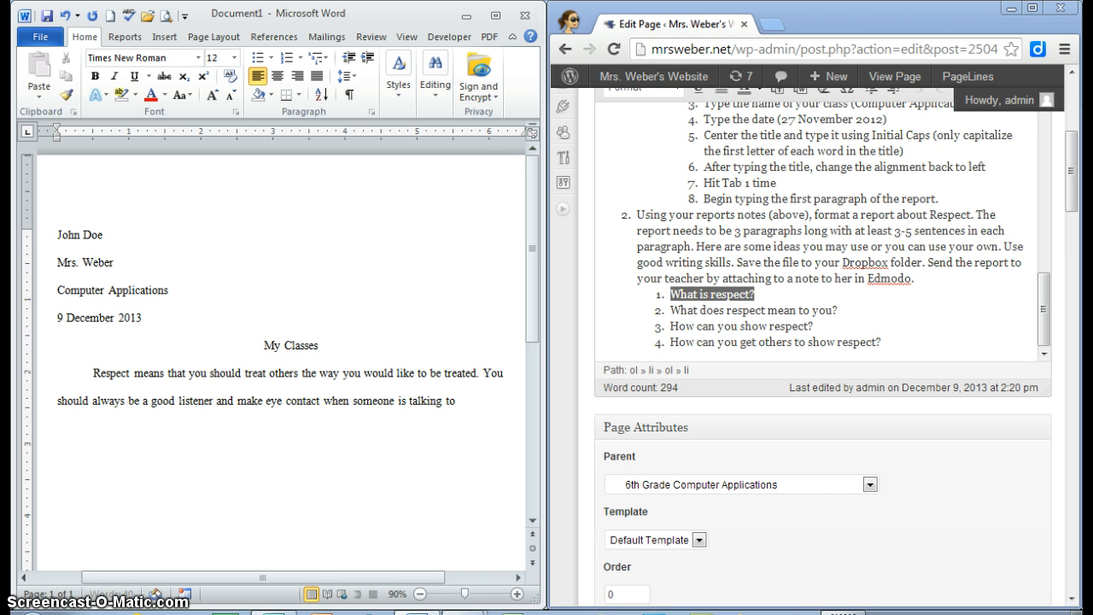
text( you)
text( t)
key(BackSpace)
key(BackSpace)
key(BackSpace)
End the second sentence with a period and add "You should also remember to give your friends their space."
text(. You)
text( should)
text( also )
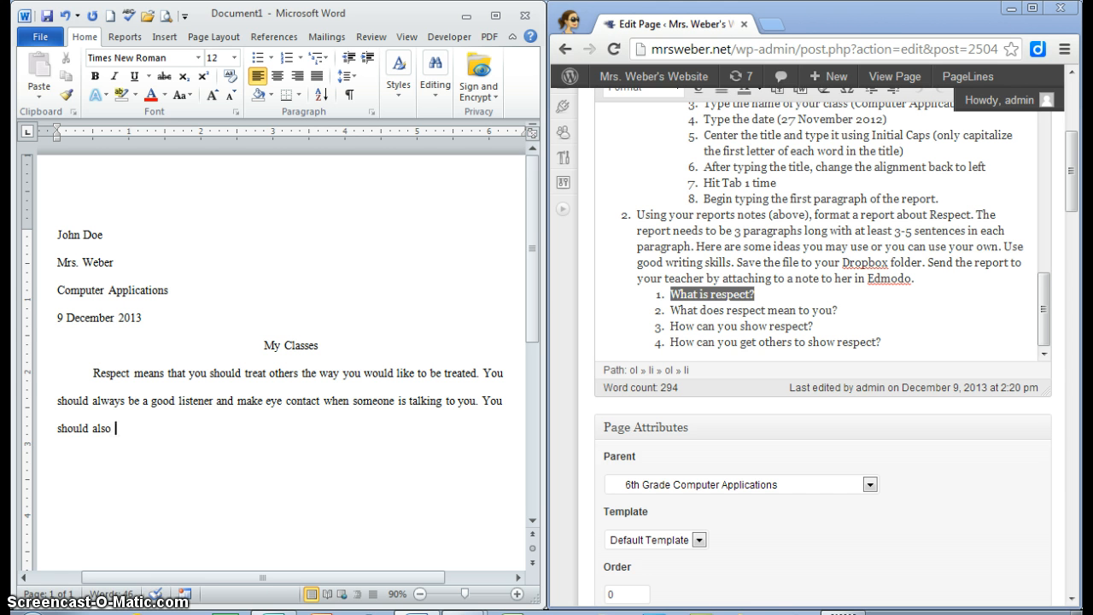
text(R)
text(r)
text(ememeber)
text(ber to)
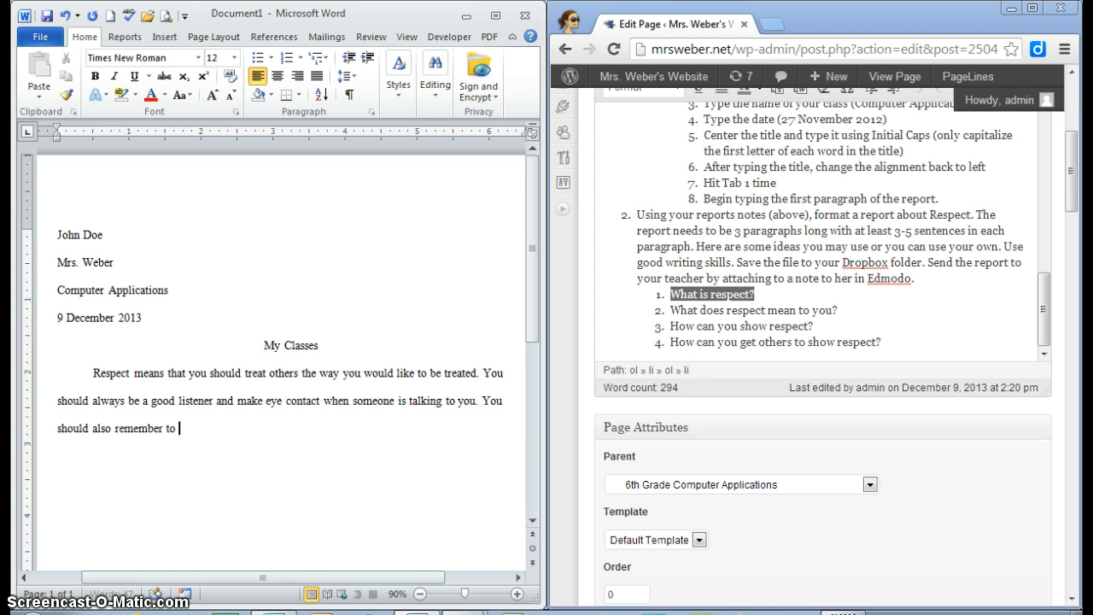
text( giv)
key(BackSpace)
key(BackSpace)
text(redn)
key(BackSpace)
key(BackSpace)
text(nds their)
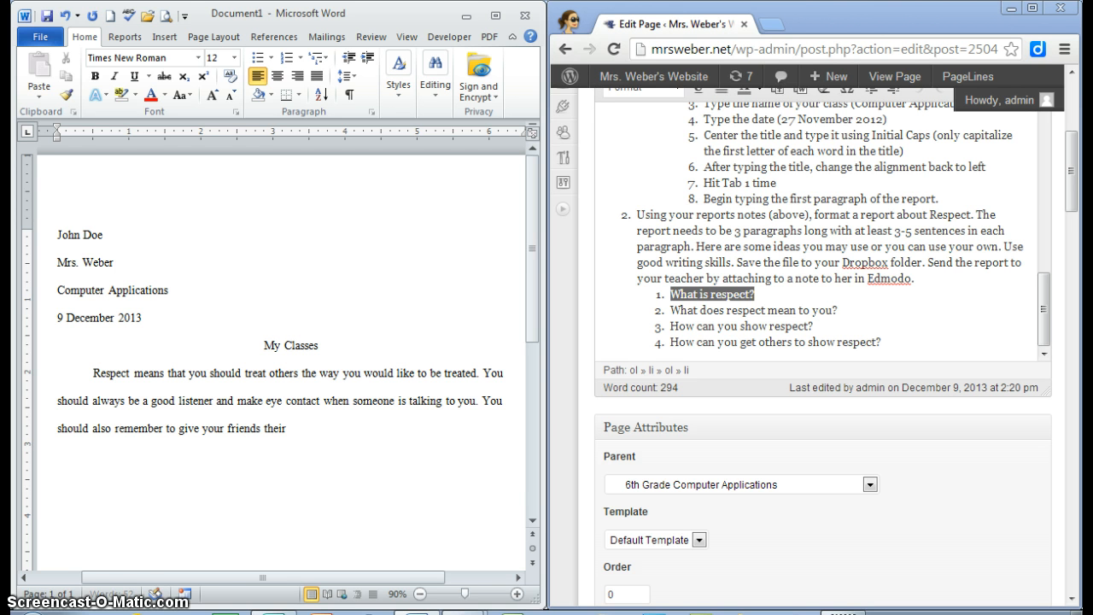
text( spaci)
key(BackSpace)
text(e.)
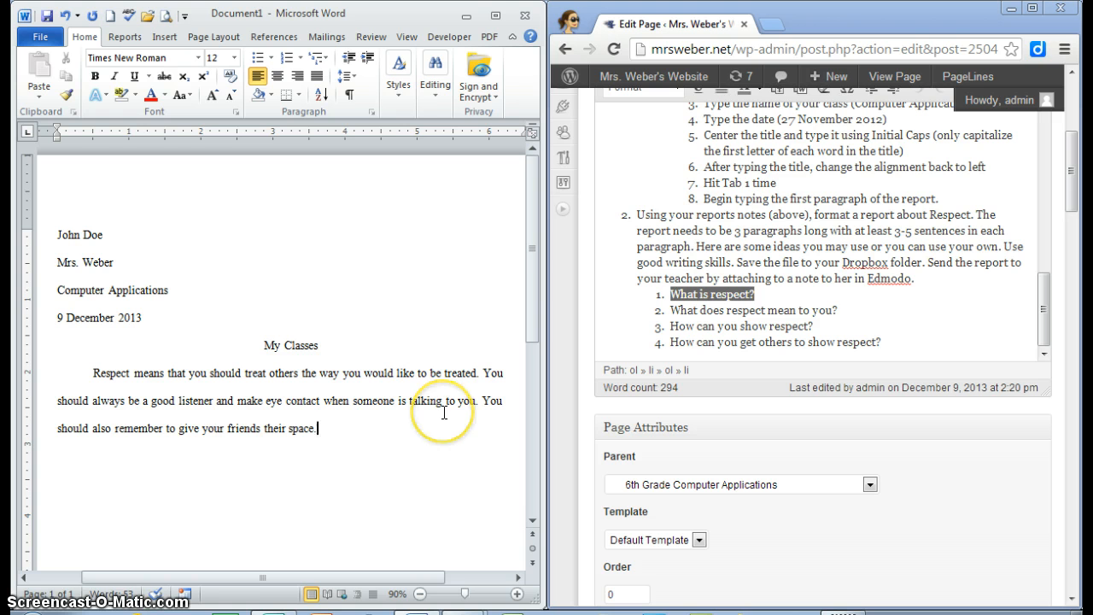
Start a second indented paragraph with the filler text "Kajdf;klajsdf;lskjd;l" and select both body paragraphs
key(Return)
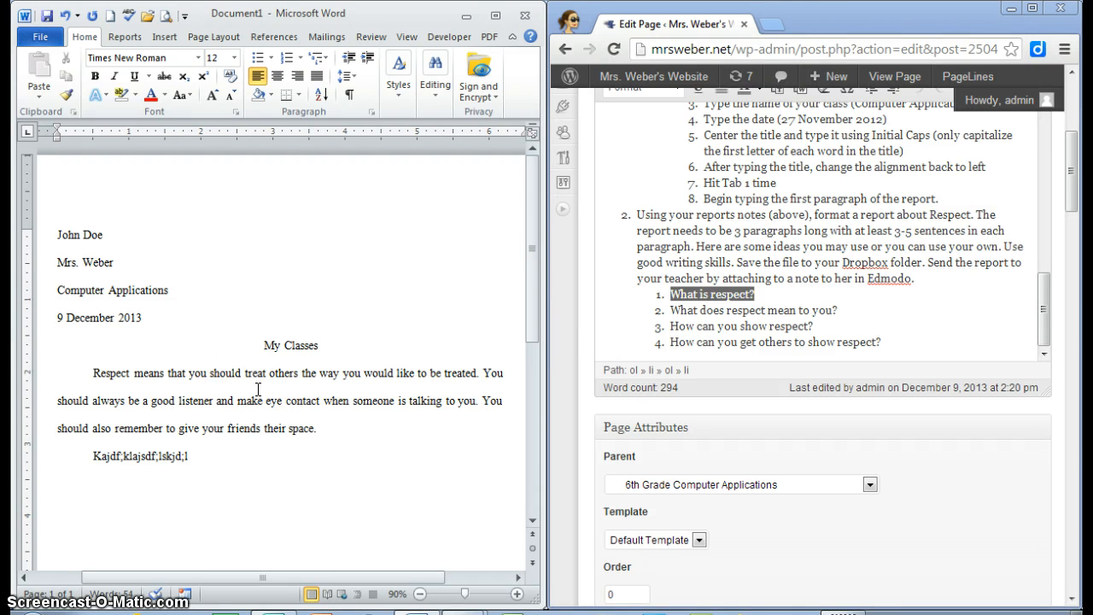
click(195, 352)
click(92, 373)
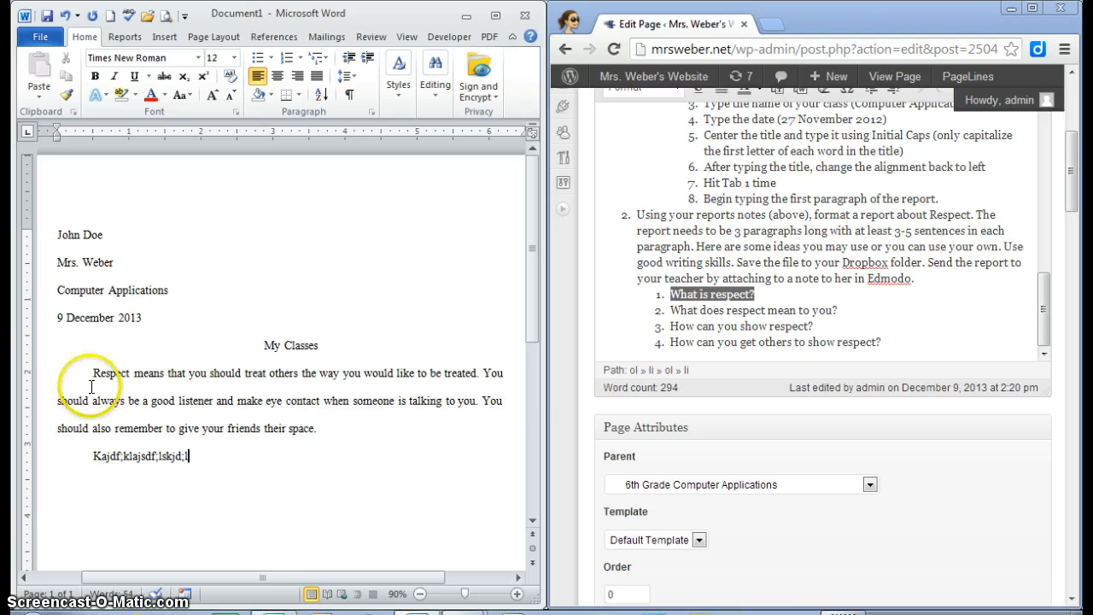
drag(92, 374, 303, 460)
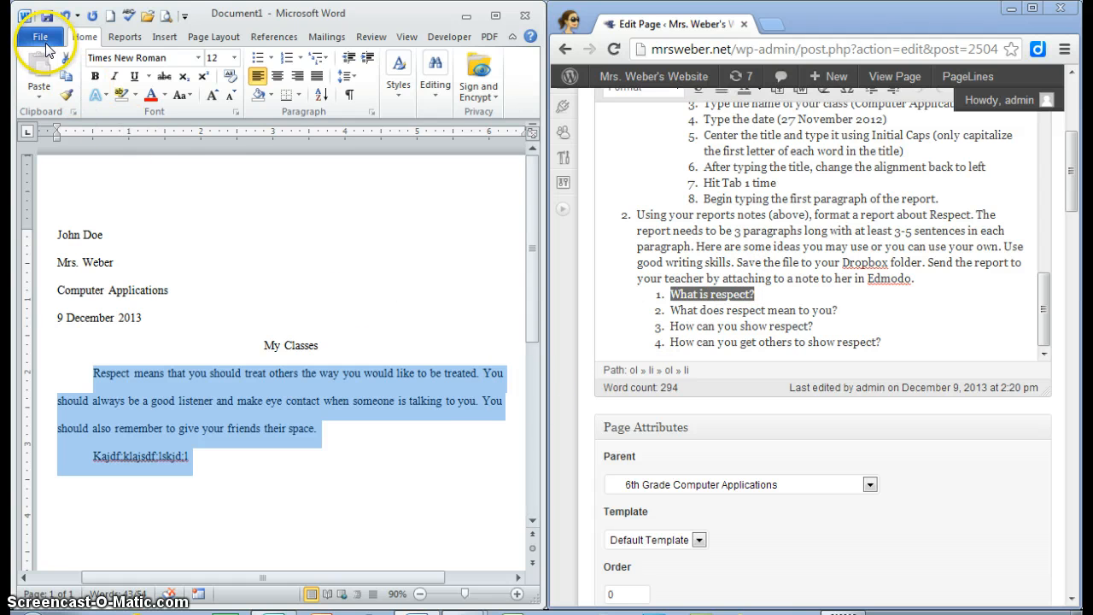
Save the document as "My Classes" in the "6th Grade Computer Apps" folder on Google Drive
click(40, 38)
click(64, 88)
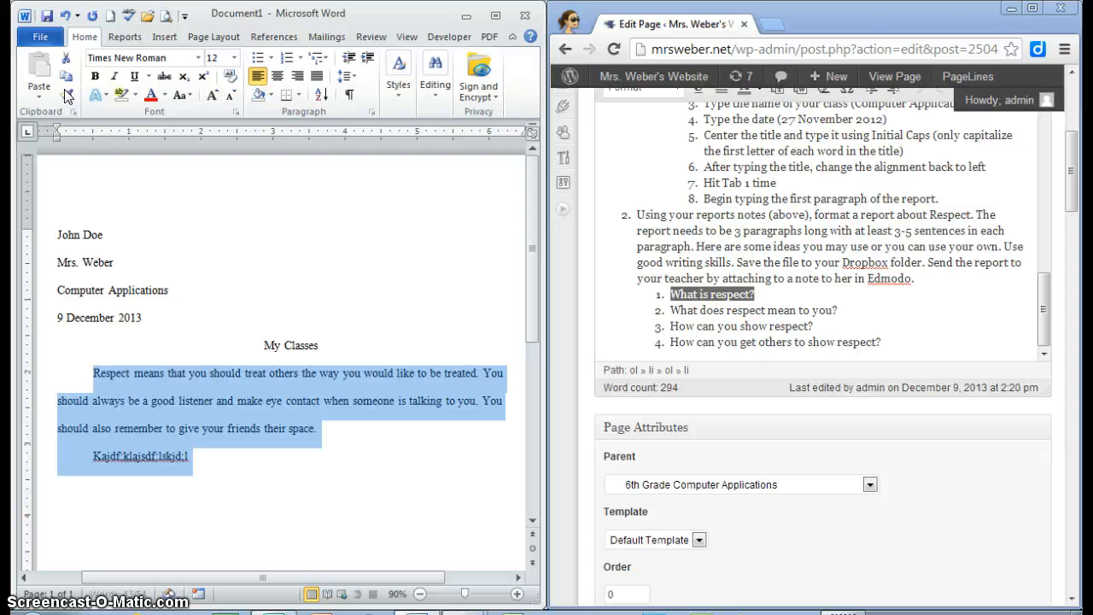
click(190, 274)
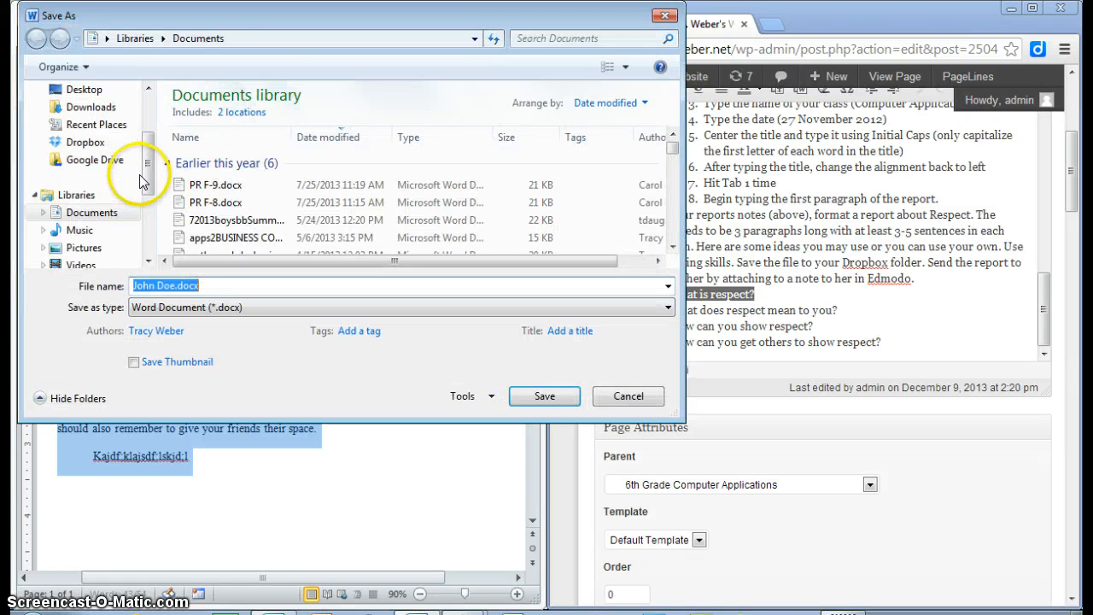
click(107, 160)
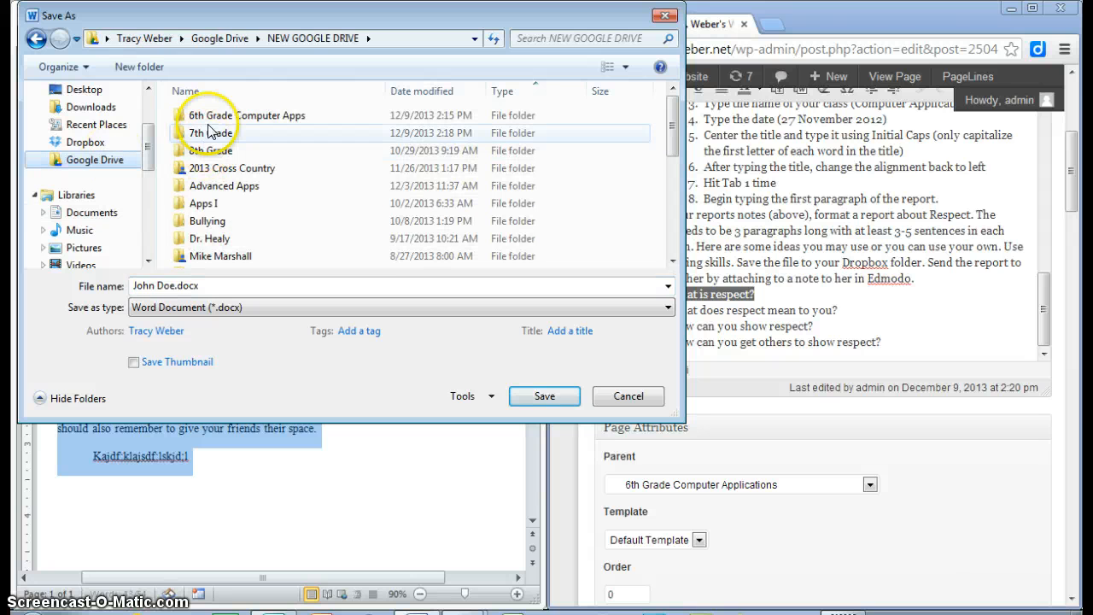
double_click(209, 115)
drag(257, 290, 118, 291)
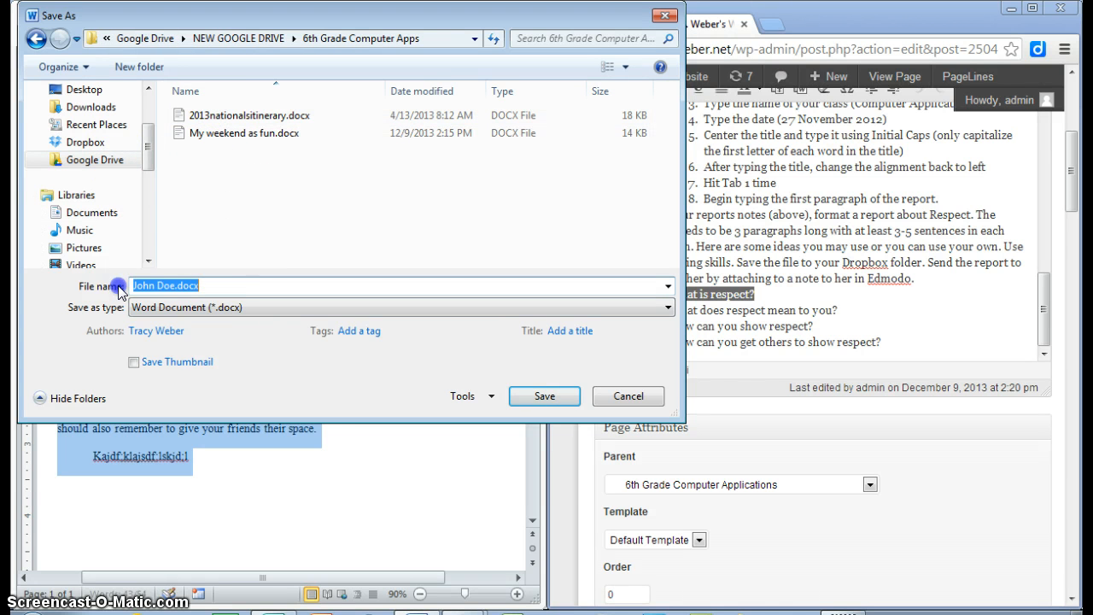
text(My Classes)
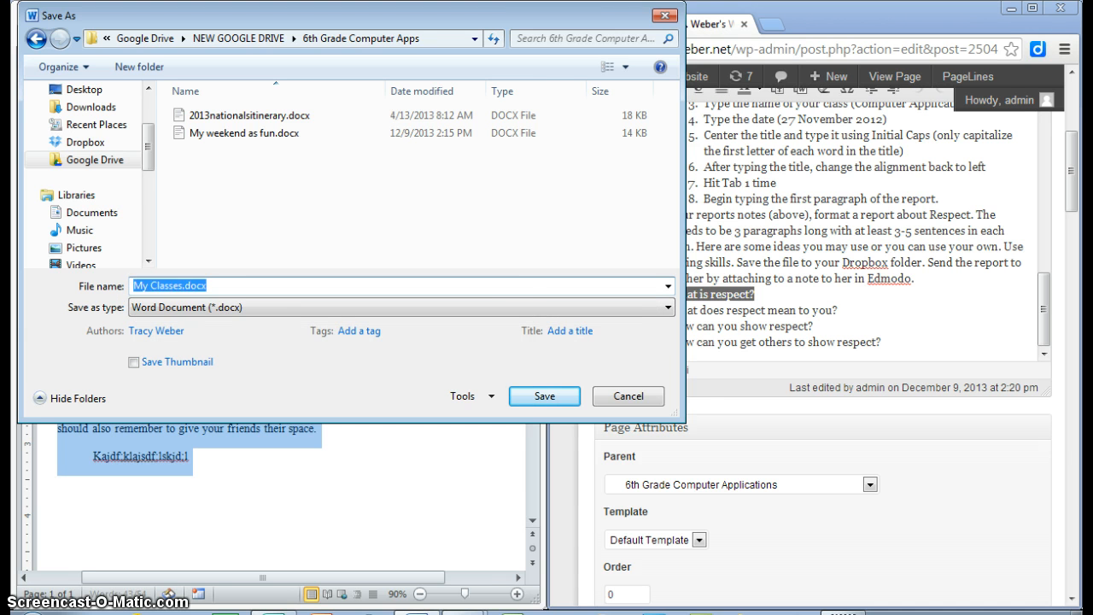
key(Return)
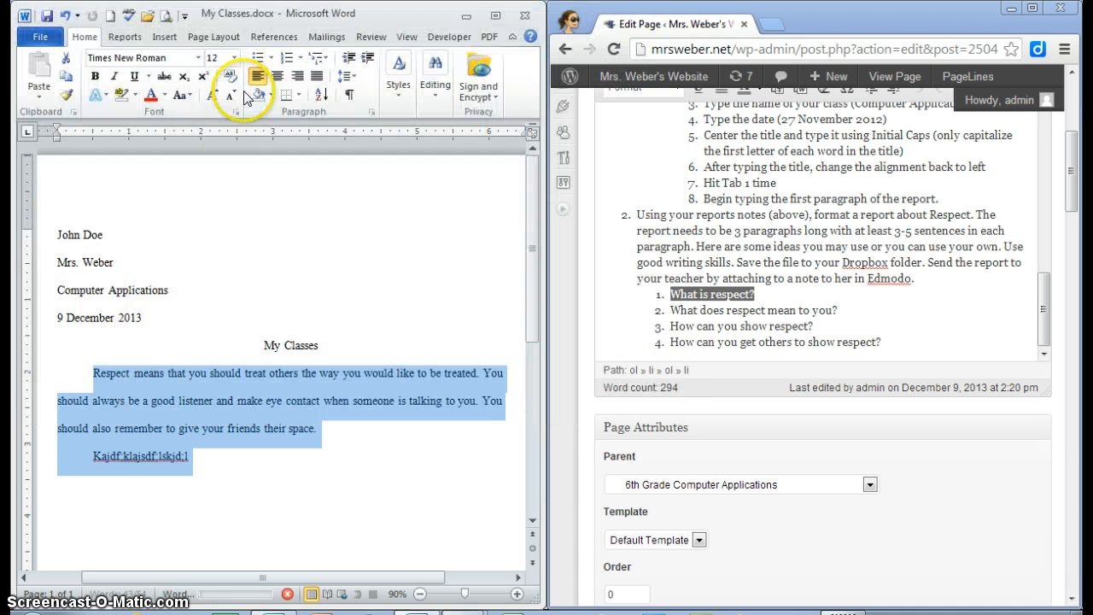
Close the saved report and create a new blank document
click(40, 38)
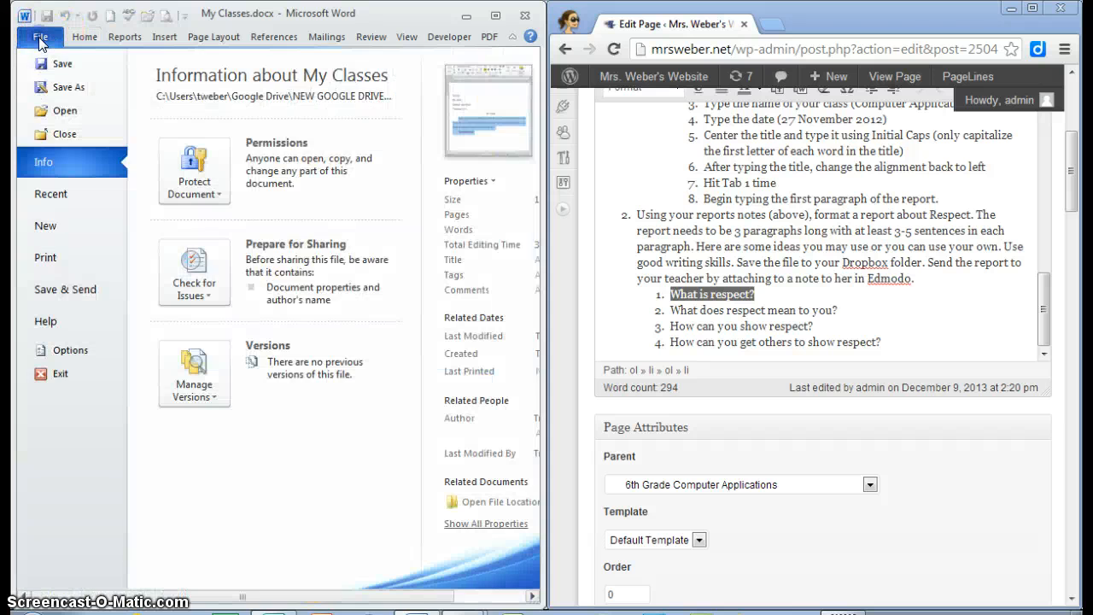
click(56, 133)
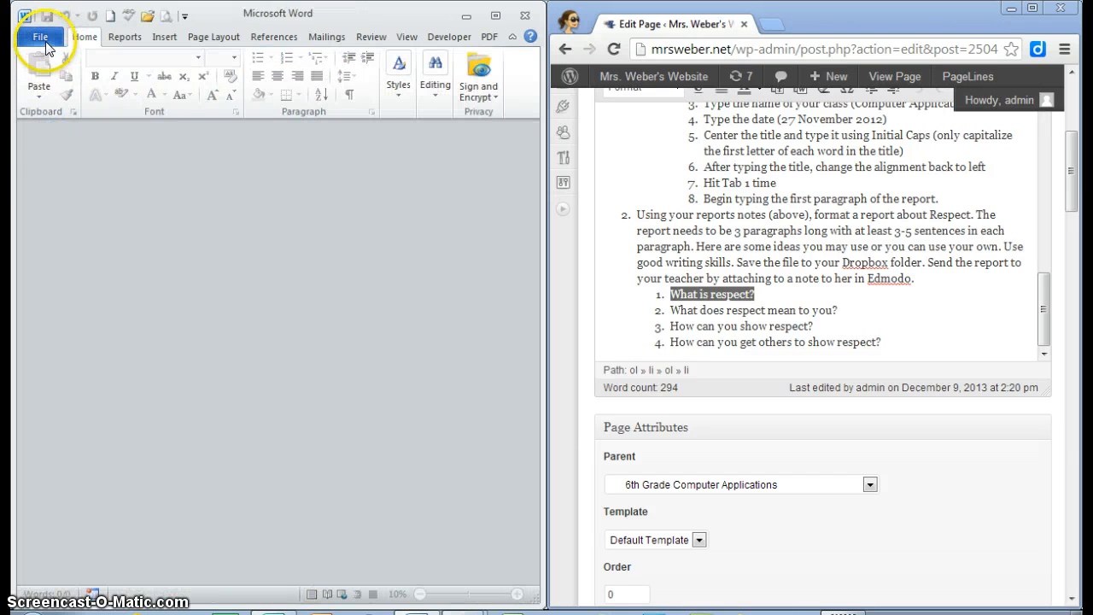
click(42, 37)
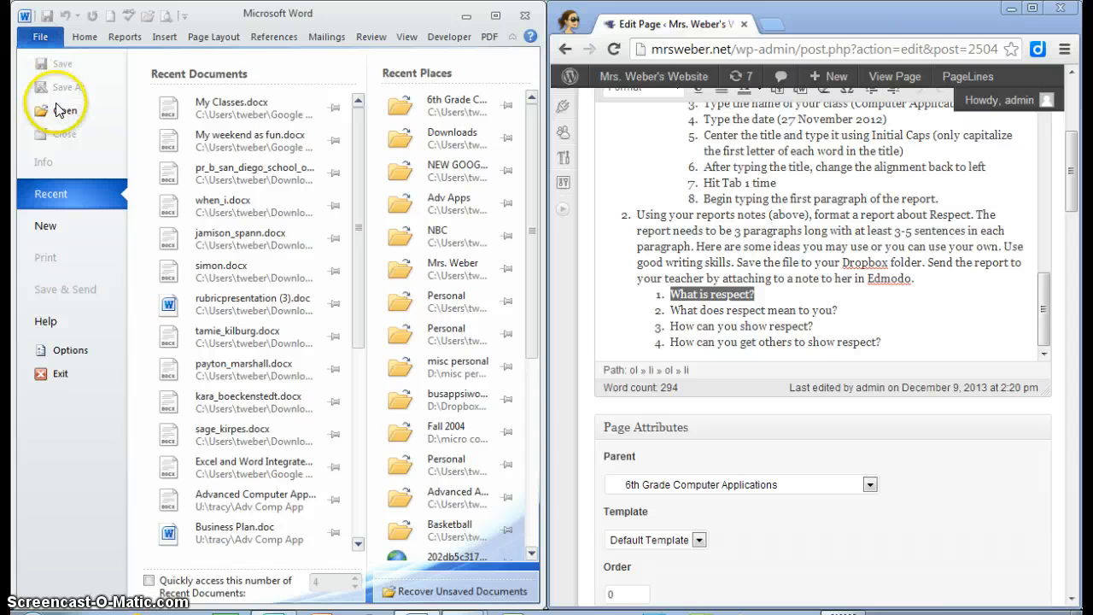
click(54, 221)
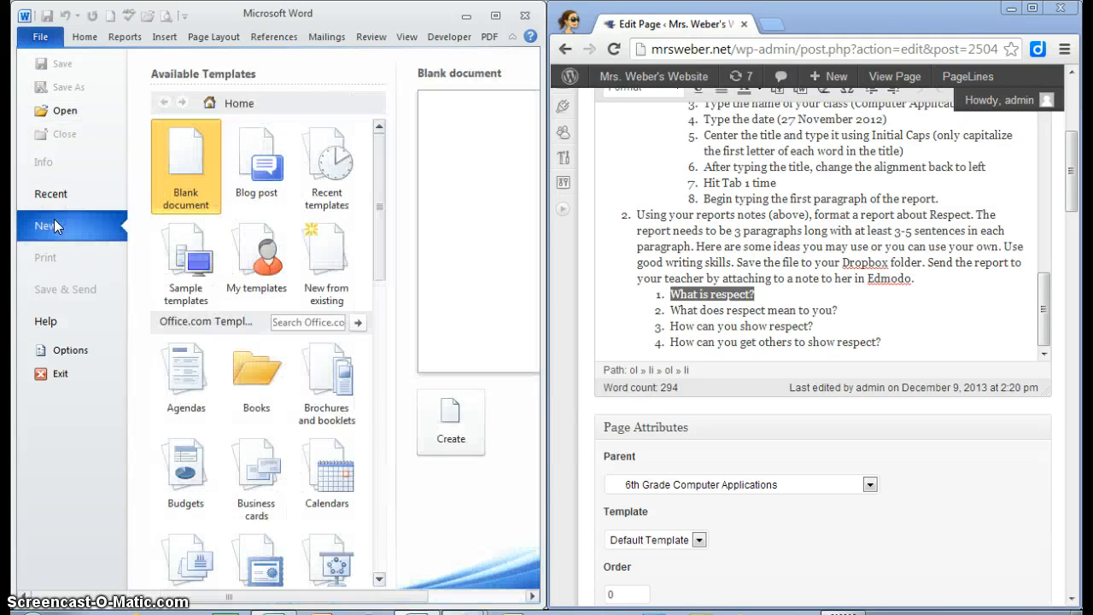
click(450, 421)
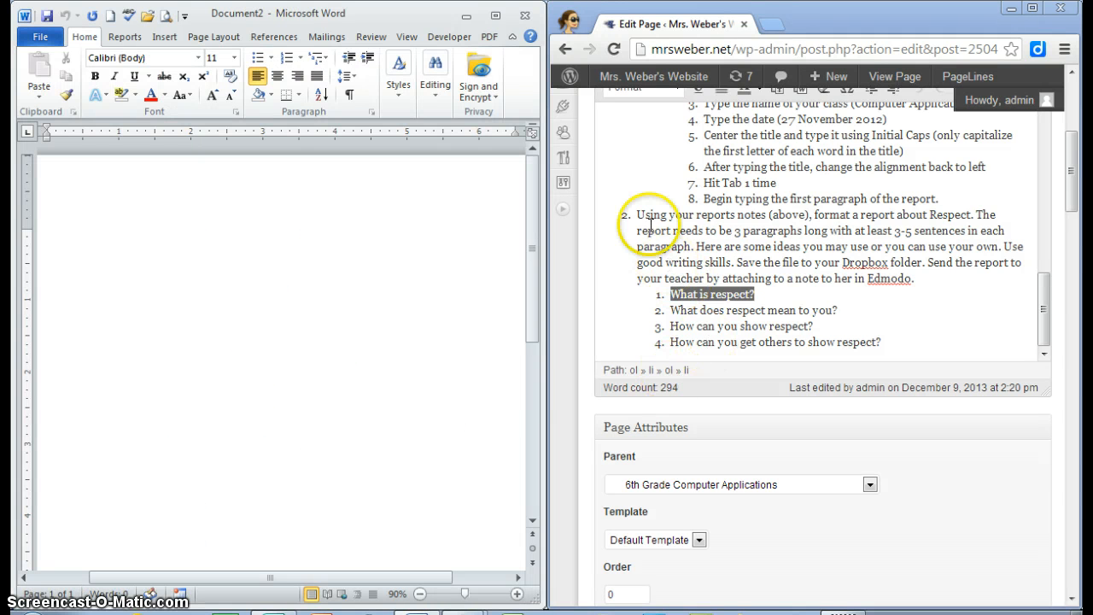
Review the Respect report assignment and the ordered typing steps in the class notes, highlighting each section
drag(637, 215, 922, 348)
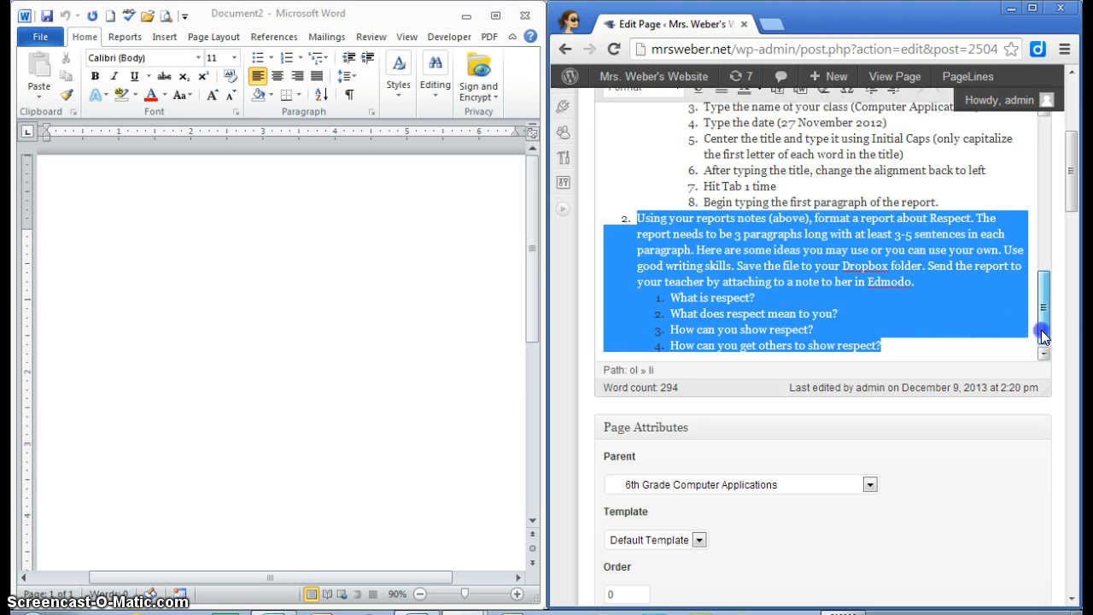
drag(1041, 340, 1057, 260)
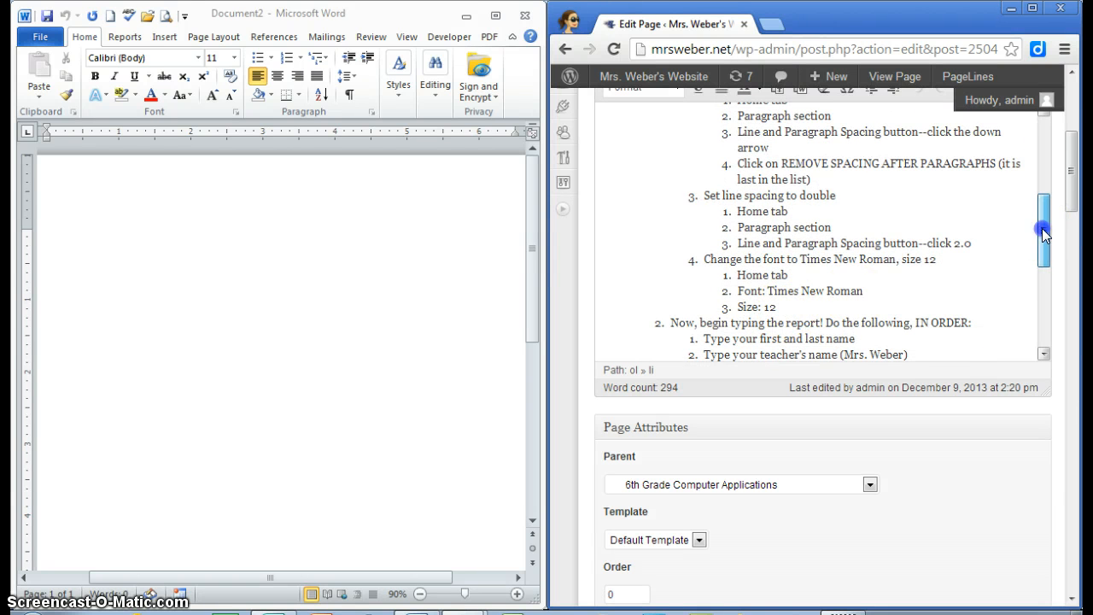
drag(1044, 231, 1056, 273)
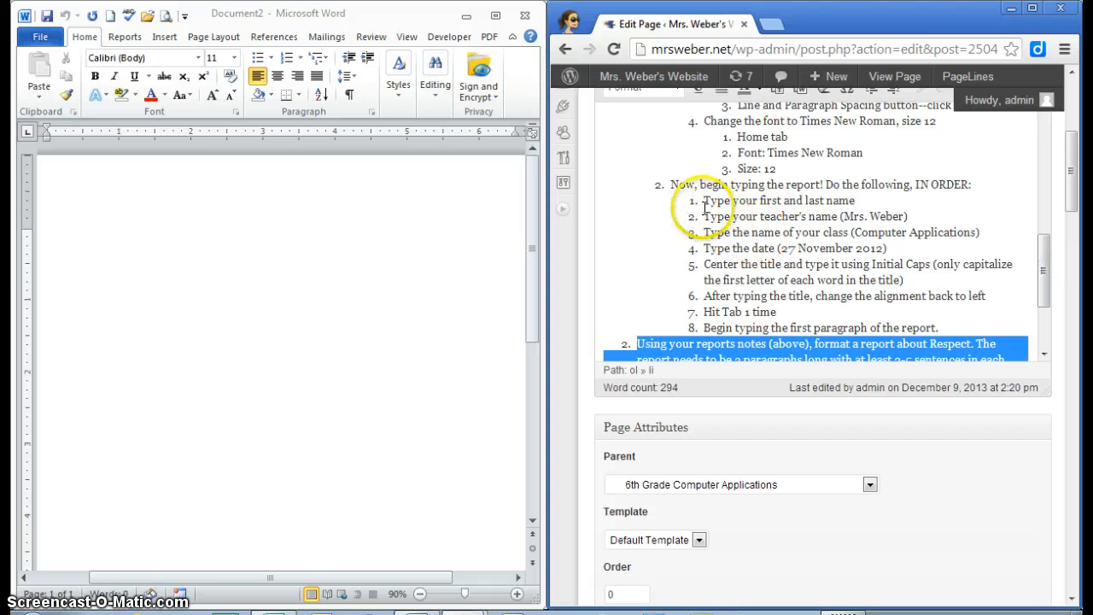
drag(702, 201, 820, 322)
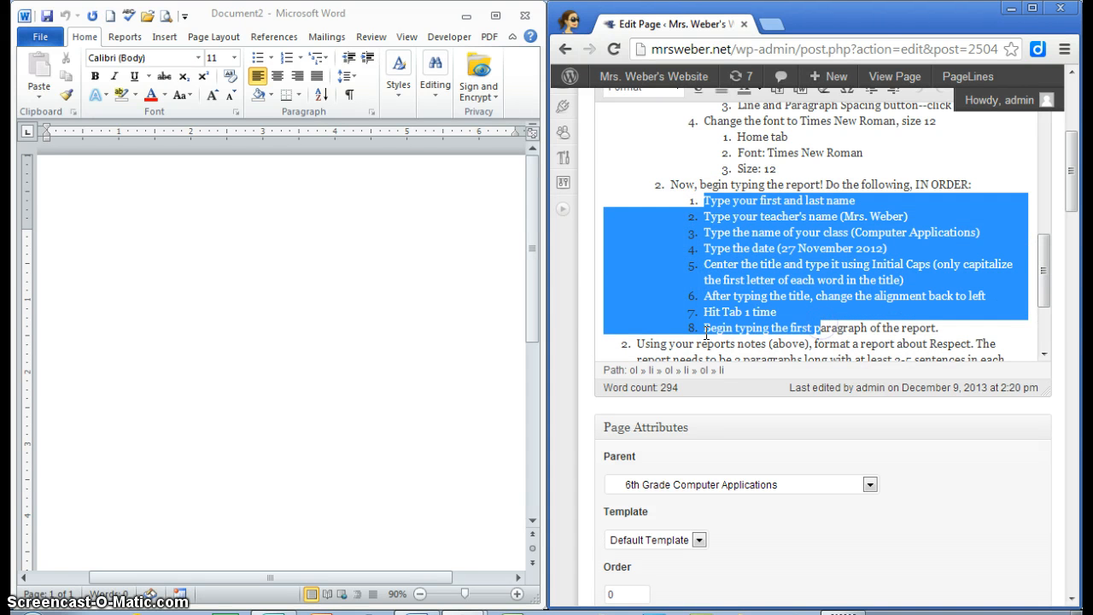